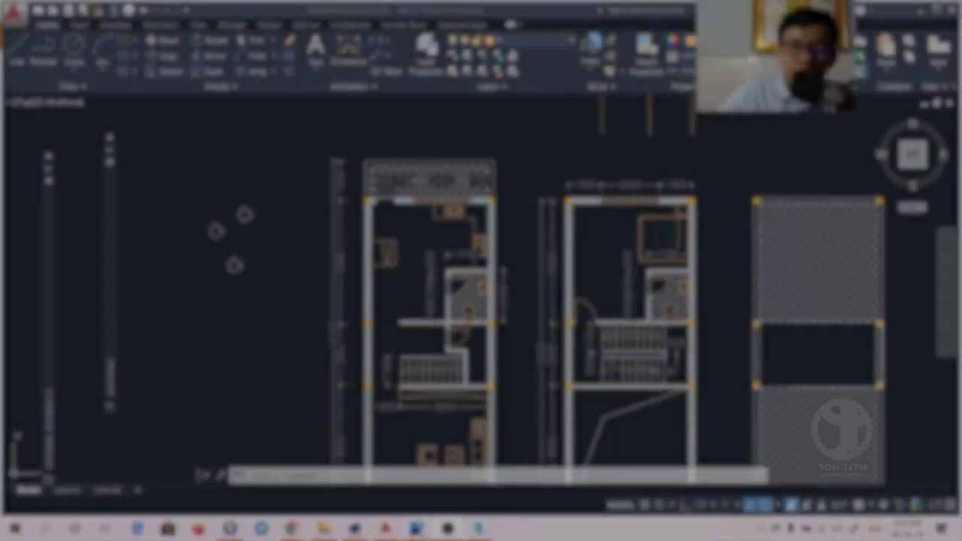
Step: View the A.png 3D render in Photos, then return to the H.png front elevation
left_click(354, 460)
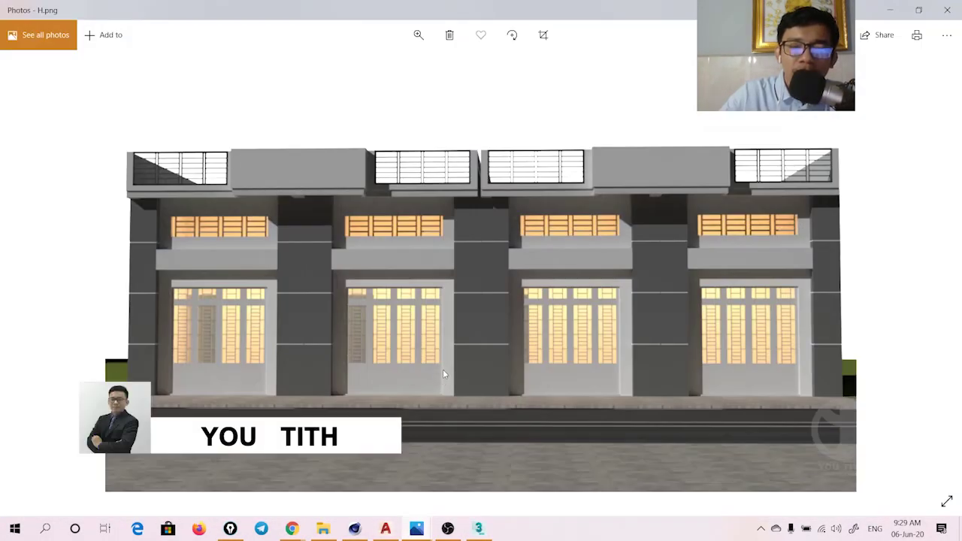
left_click(466, 476)
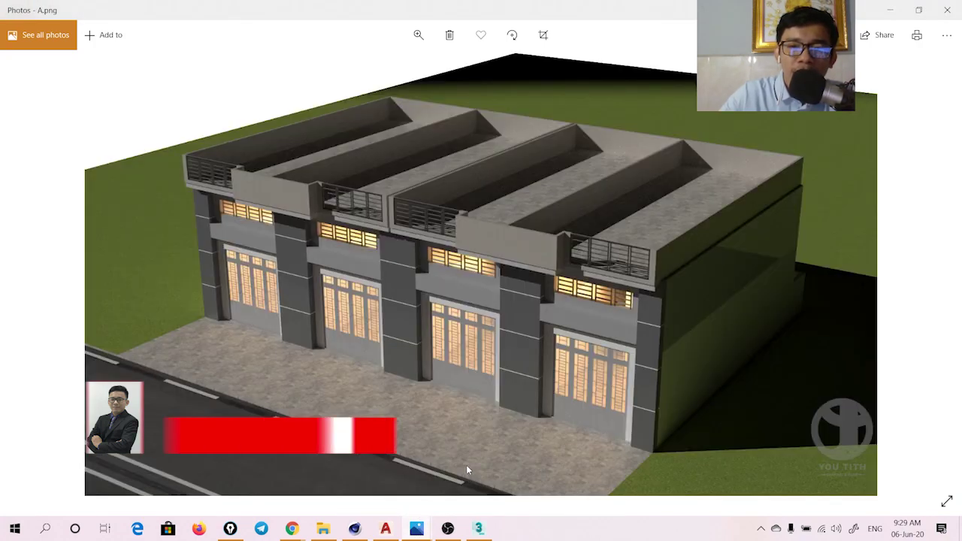
mouse_move(416, 528)
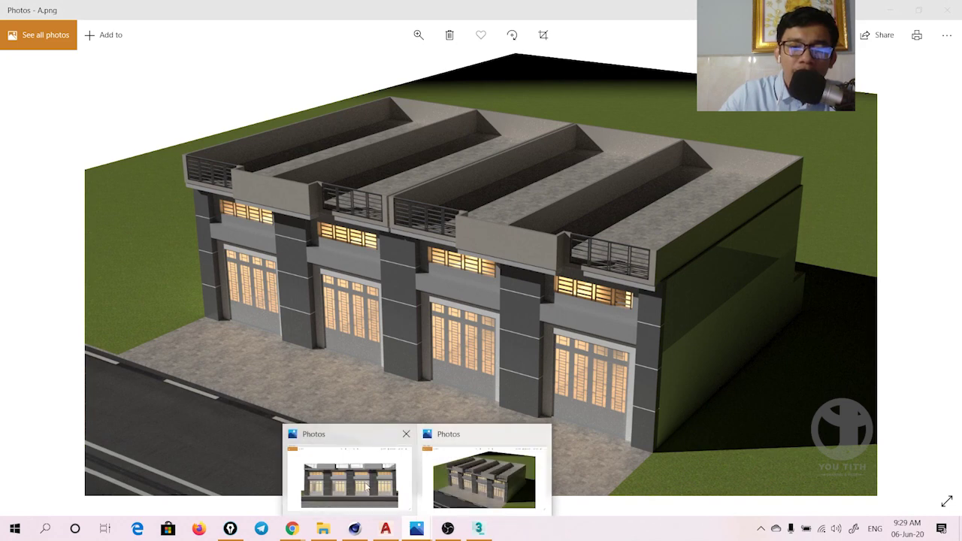
left_click(367, 485)
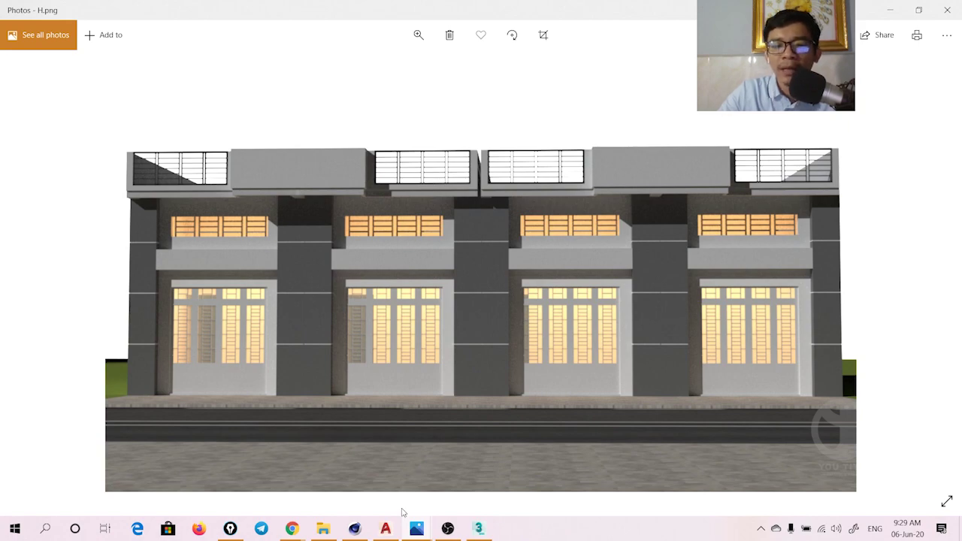
Step: Bring the Khmer House design drawing forward and zoom across its floor plans
left_click(393, 534)
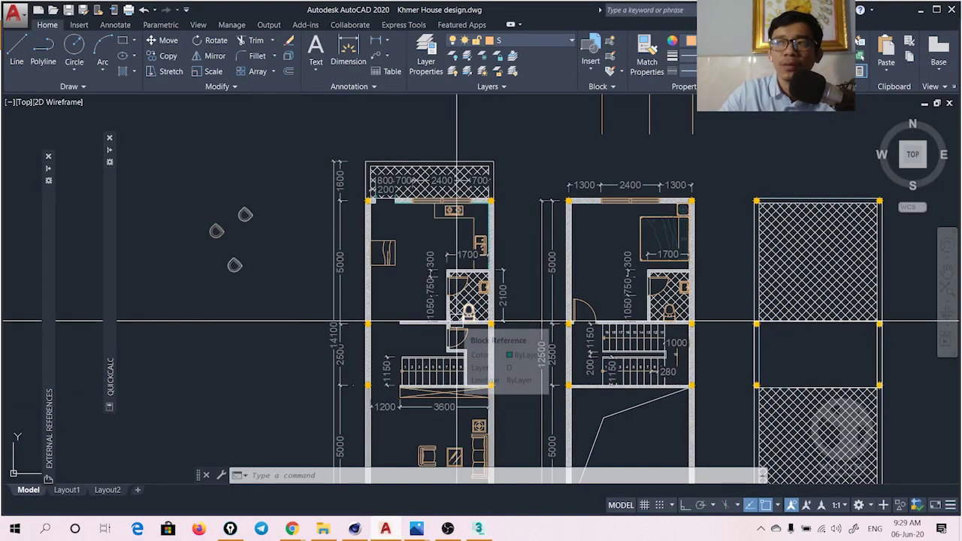
scroll(555, 222, "down", 1)
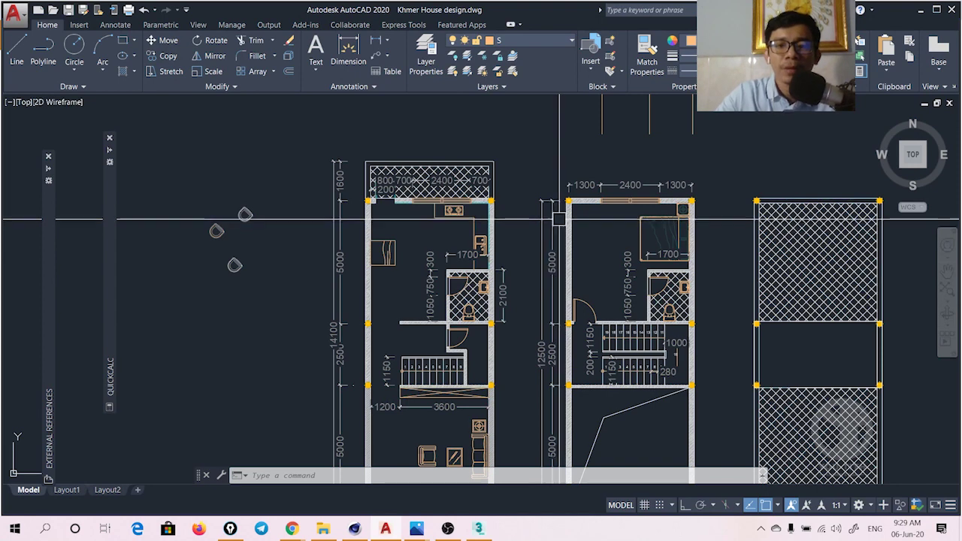
scroll(563, 218, "down", 5)
scroll(541, 241, "up", 1)
scroll(503, 248, "up", 2)
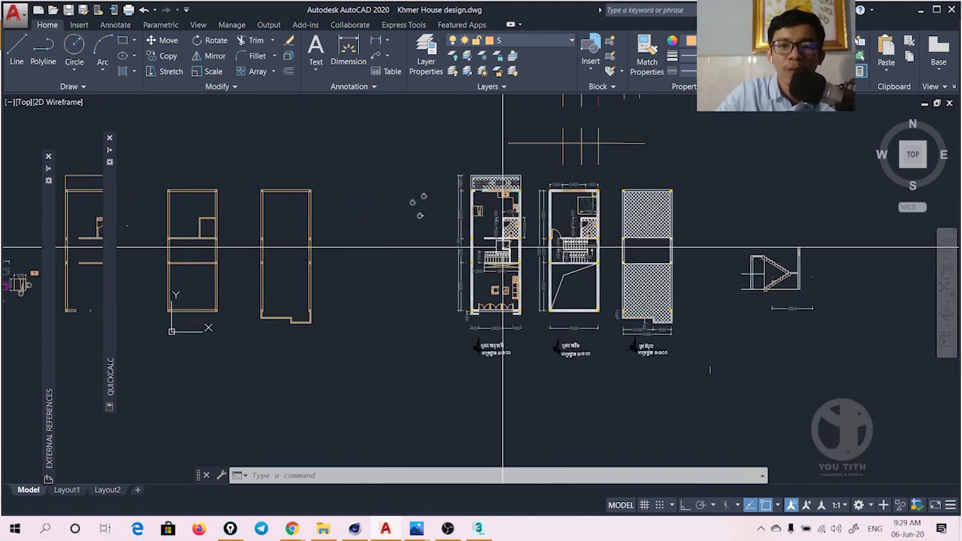
scroll(503, 248, "up", 1)
scroll(483, 254, "up", 1)
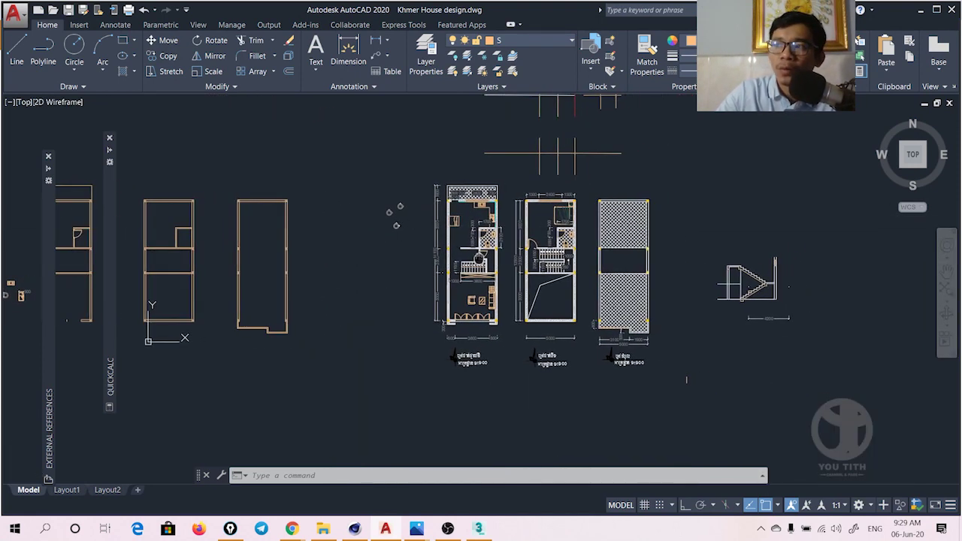
scroll(483, 254, "up", 1)
middle_click_drag(488, 254, 390, 255)
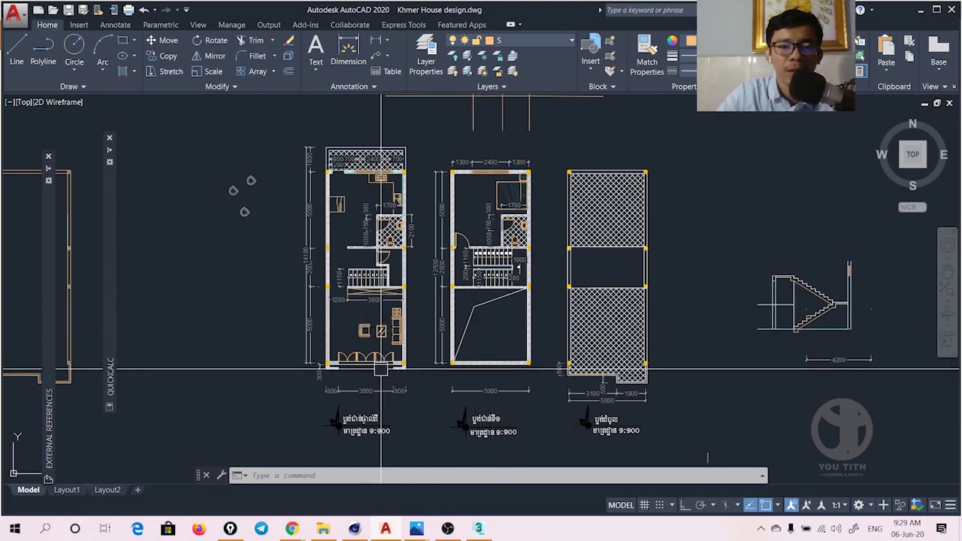
Step: Center the ground- and first-floor plans, focusing on the ground-floor front wall
scroll(404, 368, "up", 4)
middle_click_drag(402, 362, 450, 361)
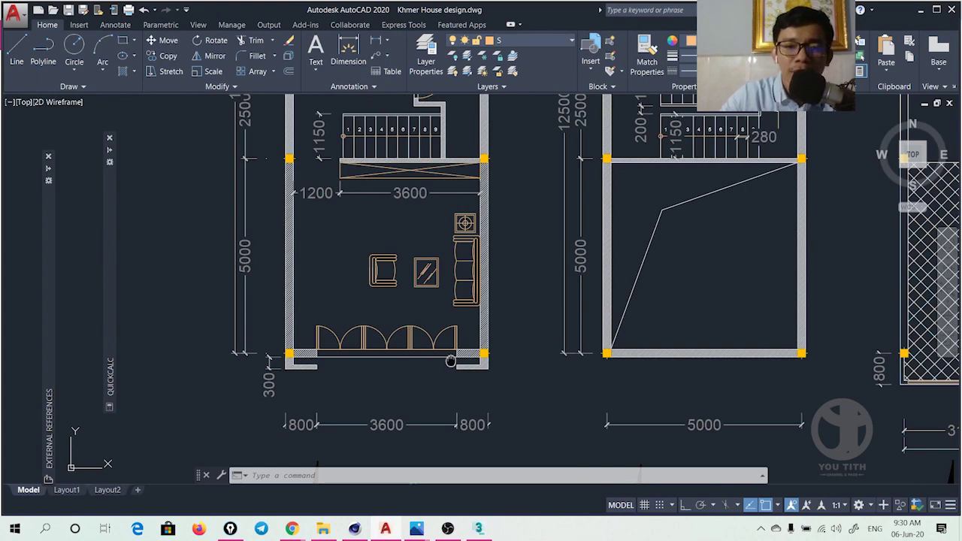
middle_click_drag(451, 361, 448, 360)
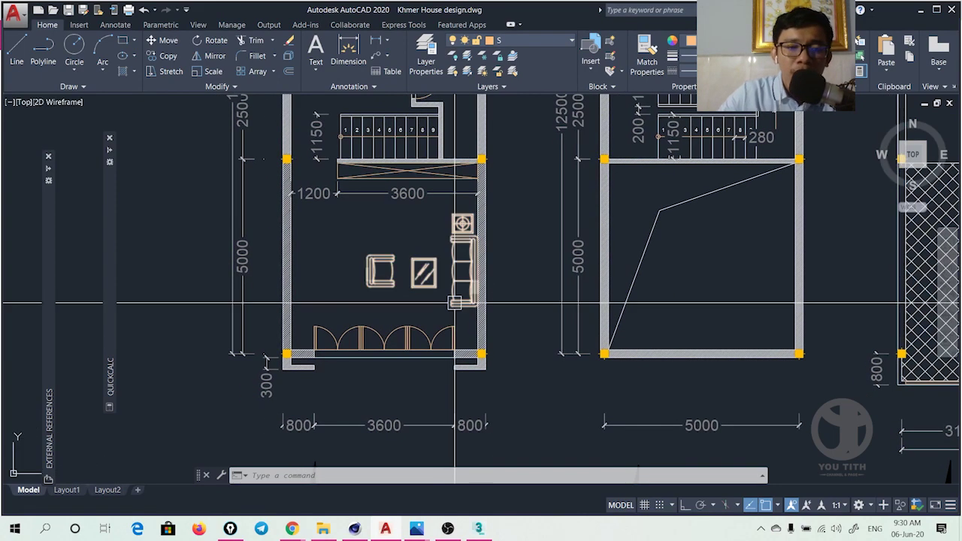
scroll(455, 304, "down", 3)
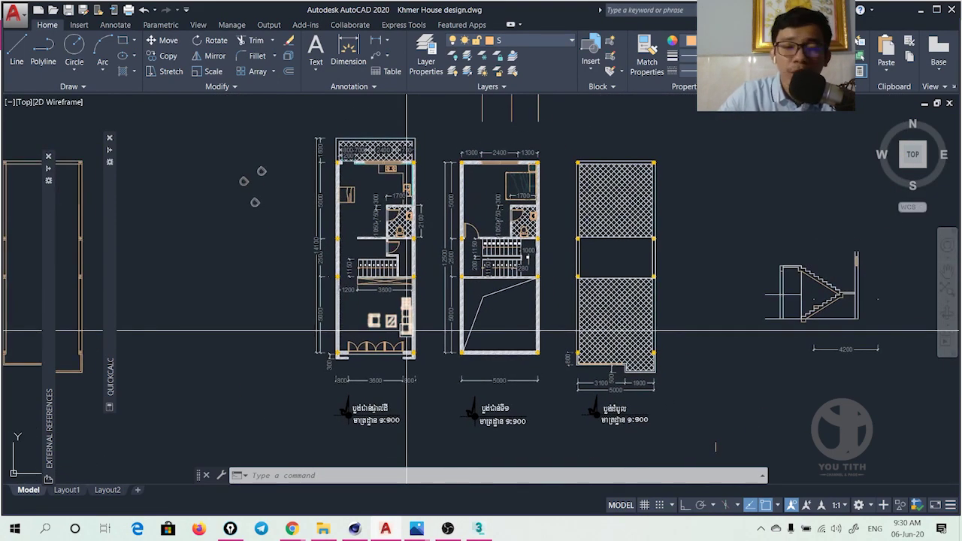
scroll(373, 364, "up", 5)
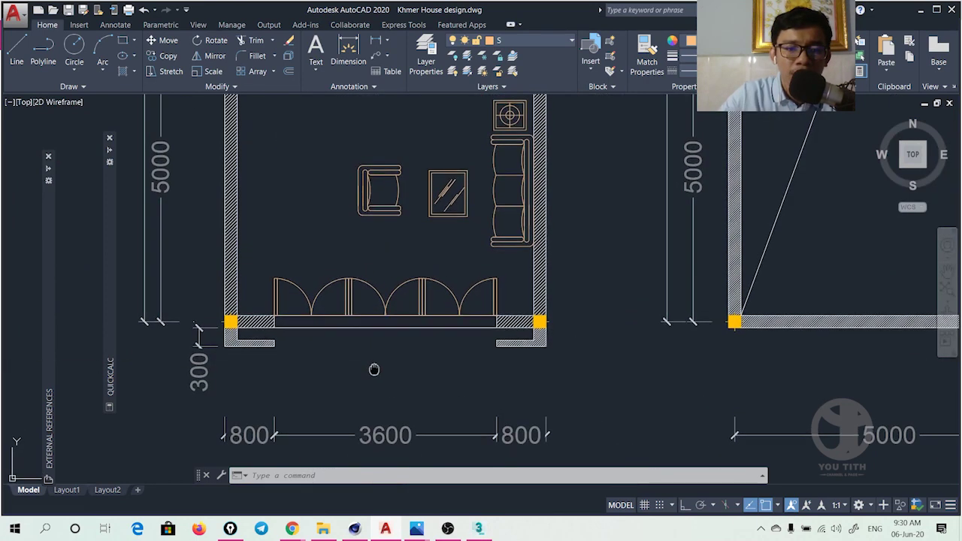
middle_click_drag(373, 369, 390, 380)
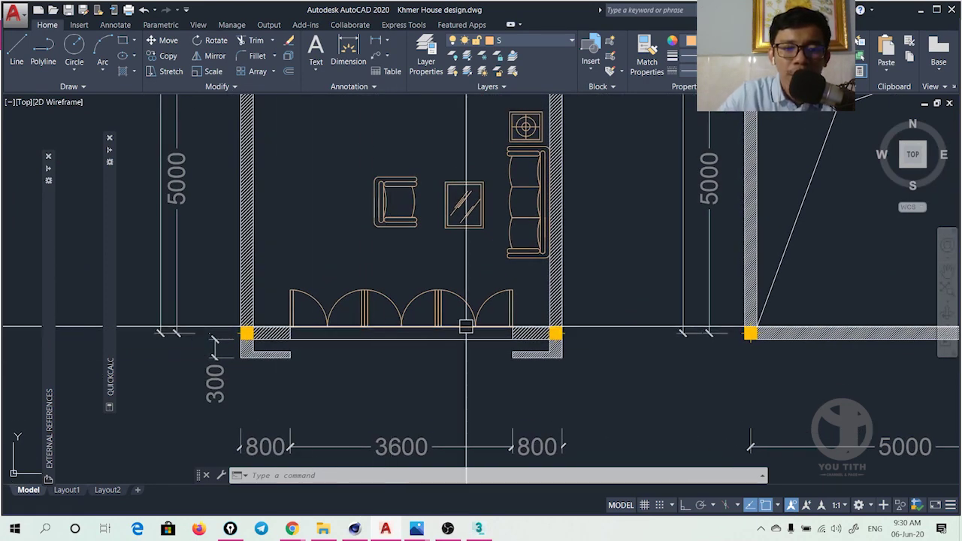
scroll(425, 314, "down", 3)
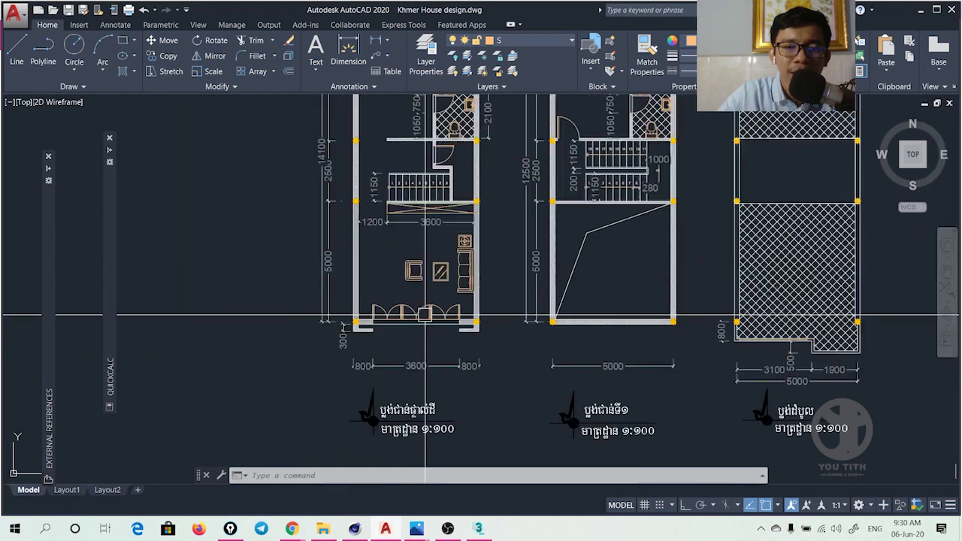
scroll(426, 266, "up", 2)
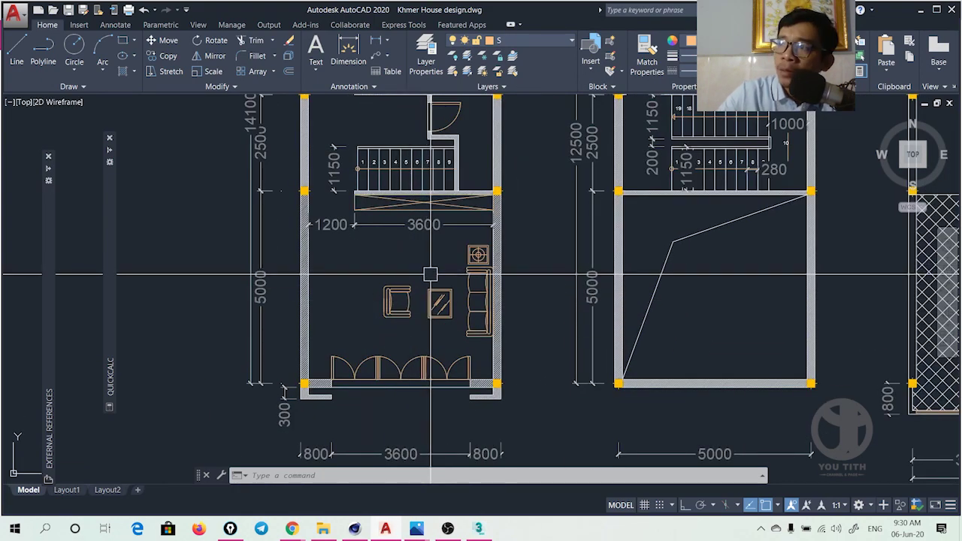
Step: Pan up through the toilet, stairs, kitchen and bedrooms to the plans' top edge
middle_click_drag(336, 191, 359, 319)
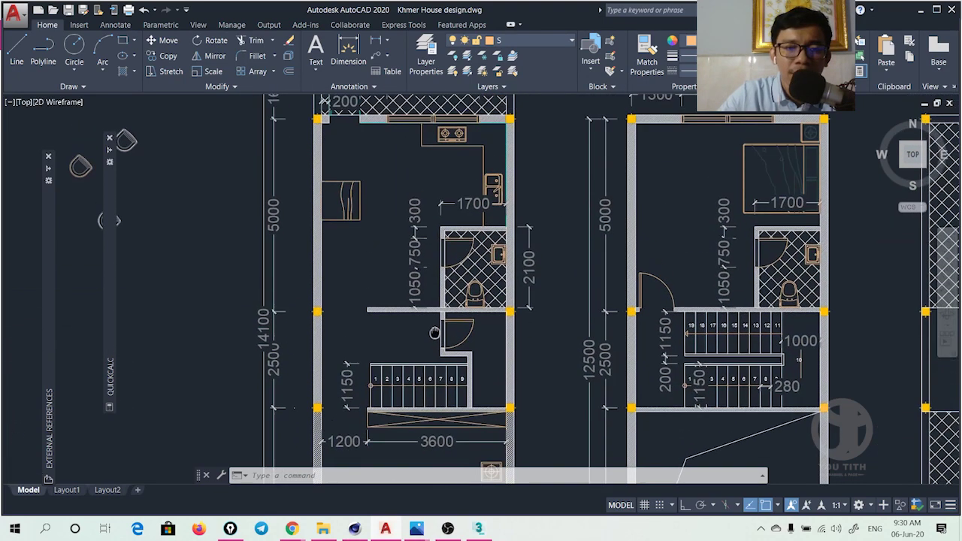
middle_click_drag(421, 180, 392, 293)
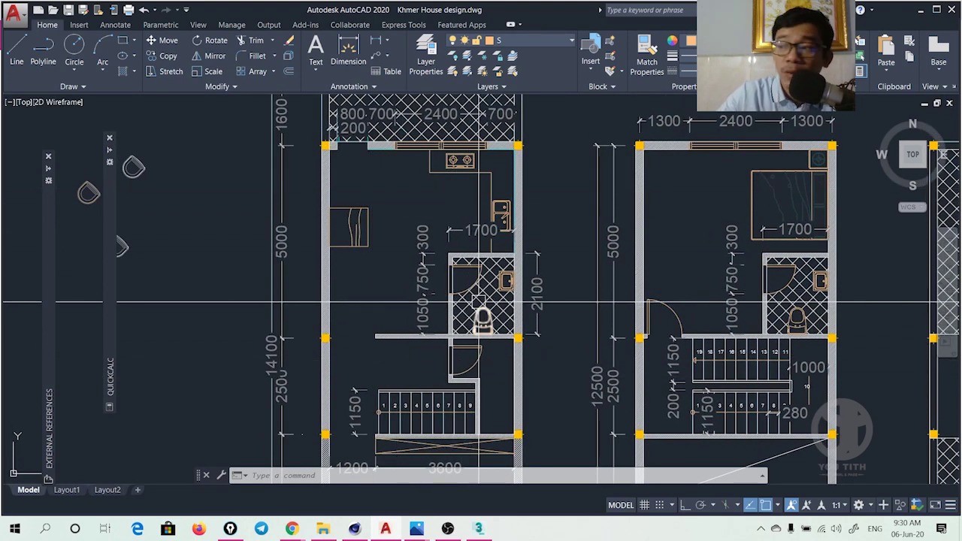
middle_click_drag(437, 129, 417, 235)
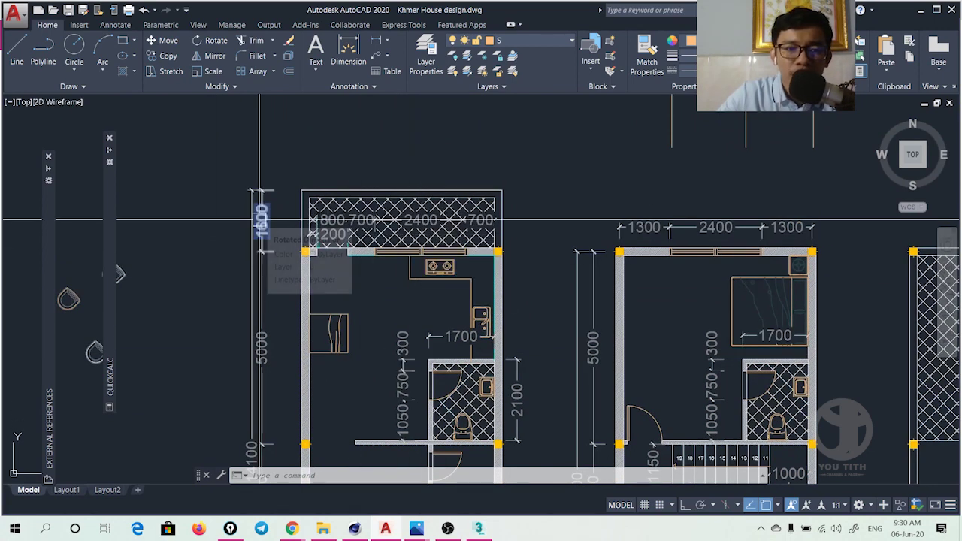
scroll(261, 220, "down", 3)
scroll(406, 364, "up", 1)
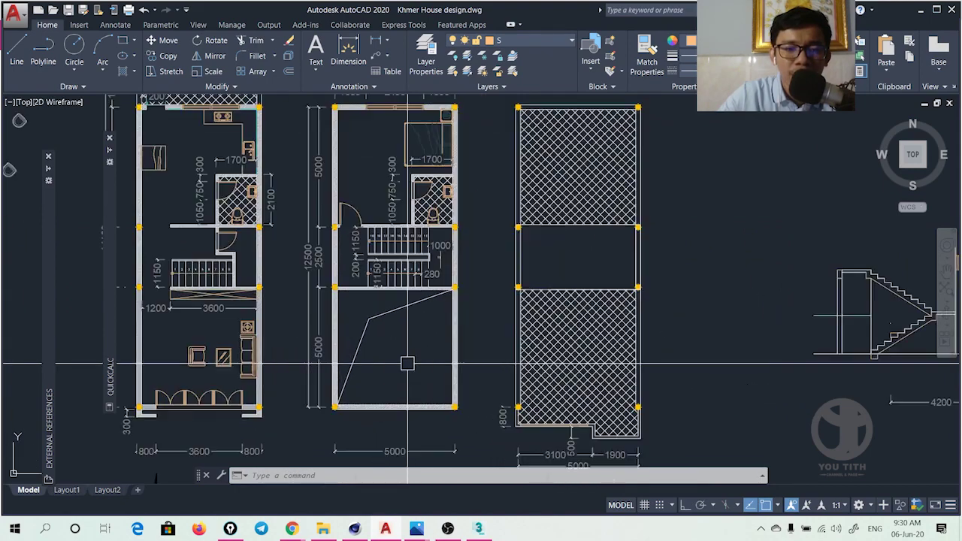
middle_click_drag(407, 364, 421, 264)
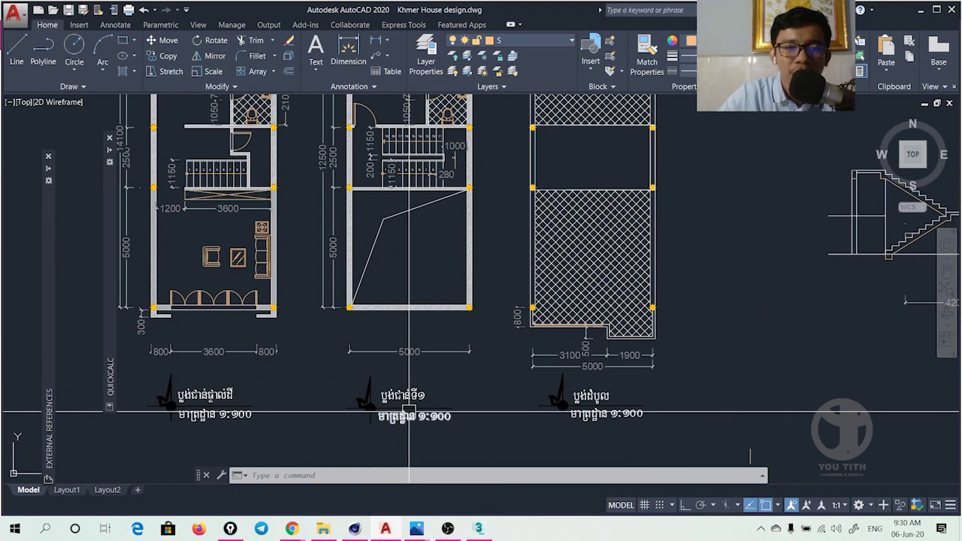
middle_click_drag(383, 408, 384, 499)
scroll(421, 376, "down", 2)
middle_click_drag(429, 343, 430, 324)
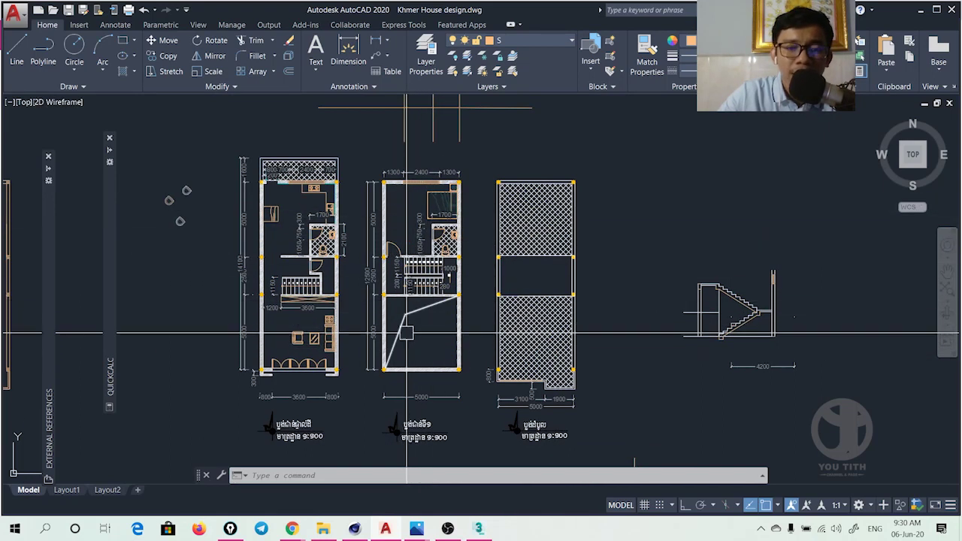
scroll(407, 286, "up", 2)
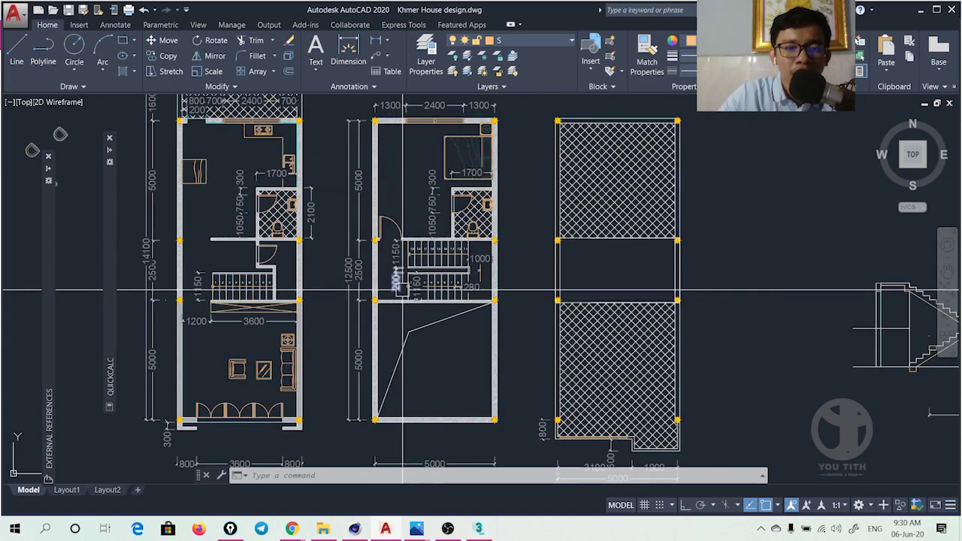
scroll(406, 290, "up", 3)
middle_click_drag(406, 290, 382, 330)
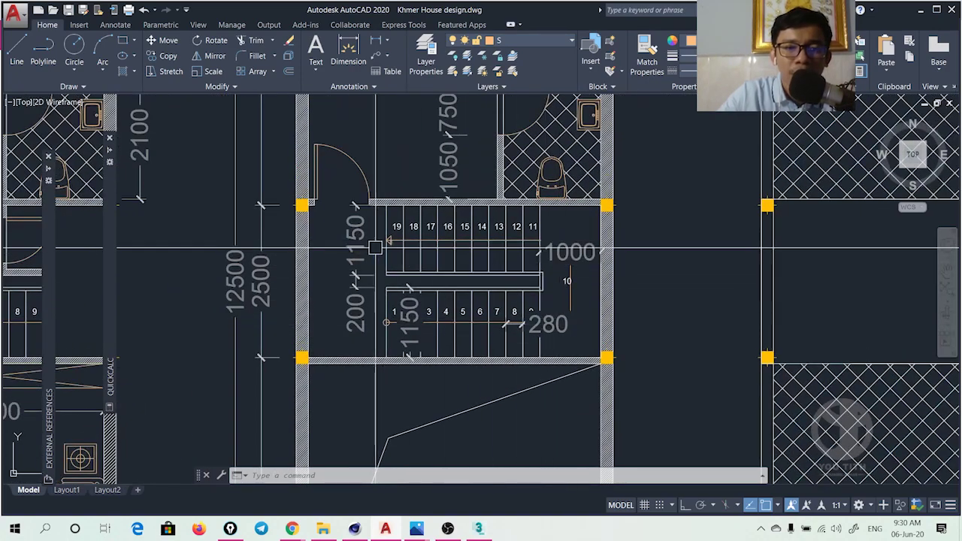
middle_click_drag(364, 245, 364, 303)
middle_click_drag(352, 174, 343, 326)
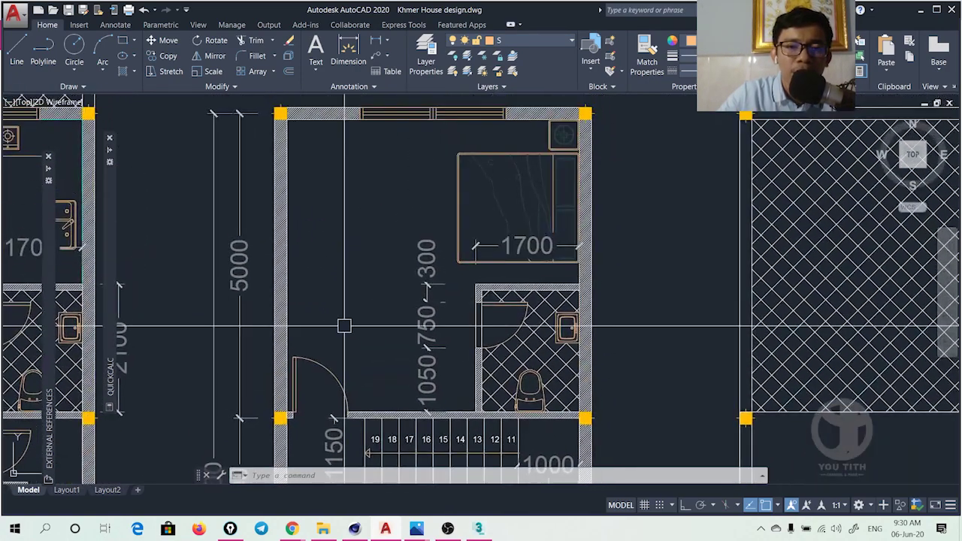
double_click(490, 248)
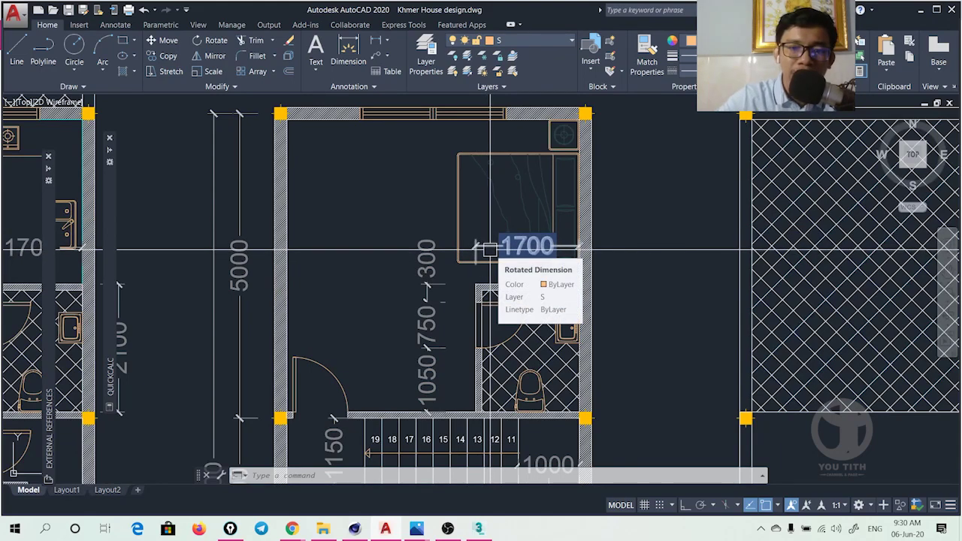
key("Escape")
scroll(490, 248, "down", 3)
scroll(496, 252, "down", 2)
middle_click_drag(595, 319, 586, 287)
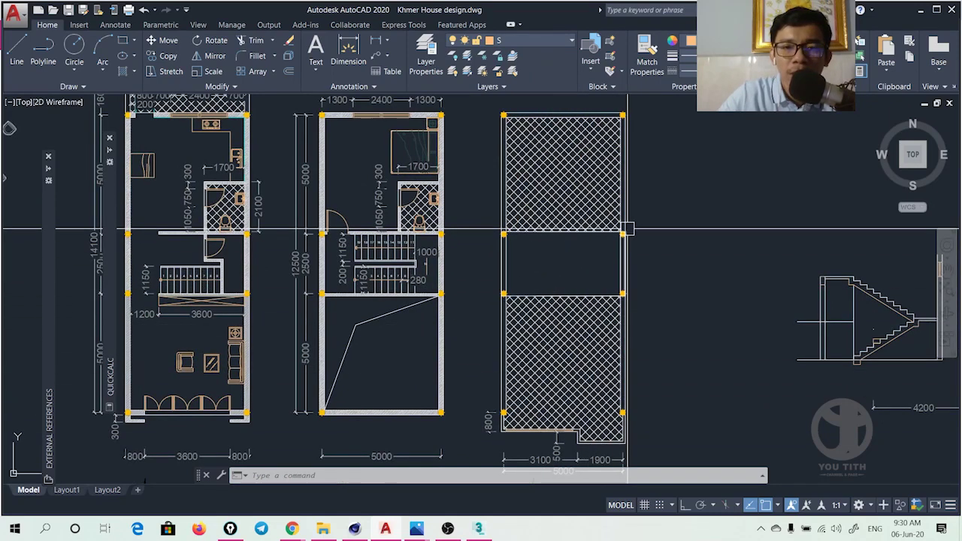
middle_click_drag(709, 254, 397, 240)
scroll(616, 330, "up", 4)
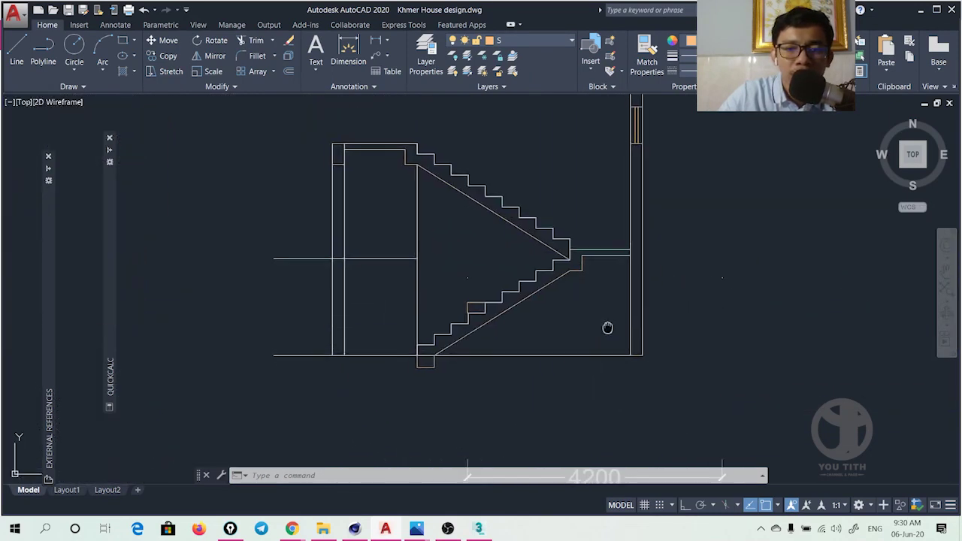
middle_click_drag(607, 327, 682, 354)
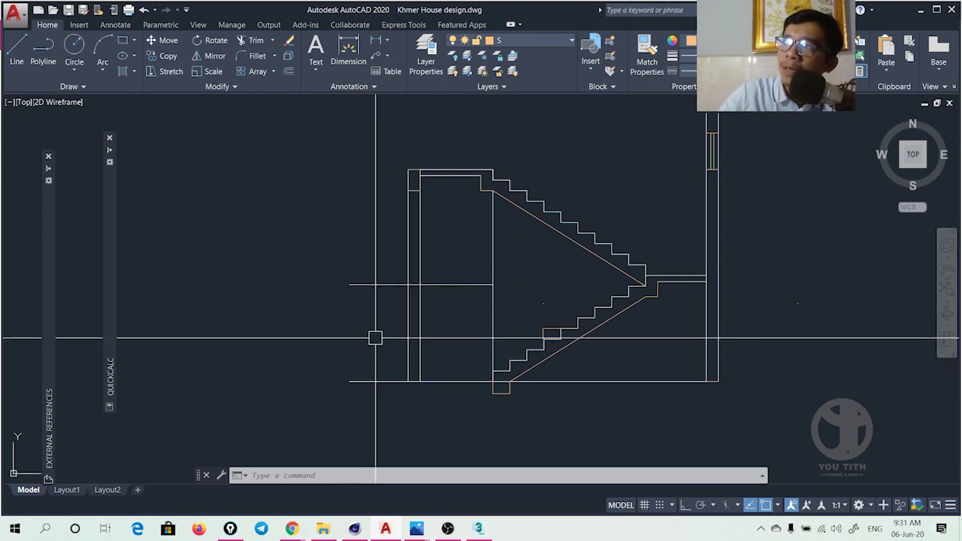
scroll(441, 275, "down", 1)
scroll(451, 277, "down", 5)
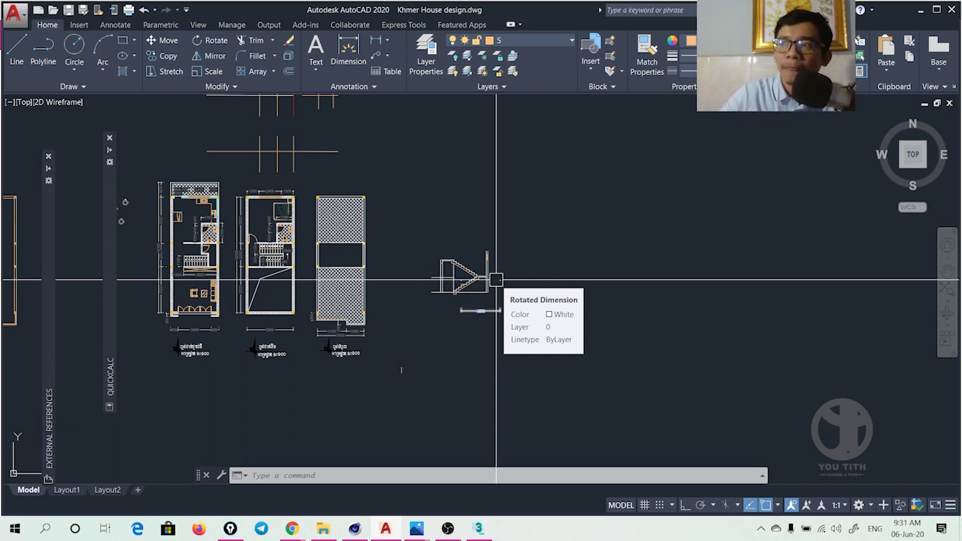
scroll(386, 280, "up", 2)
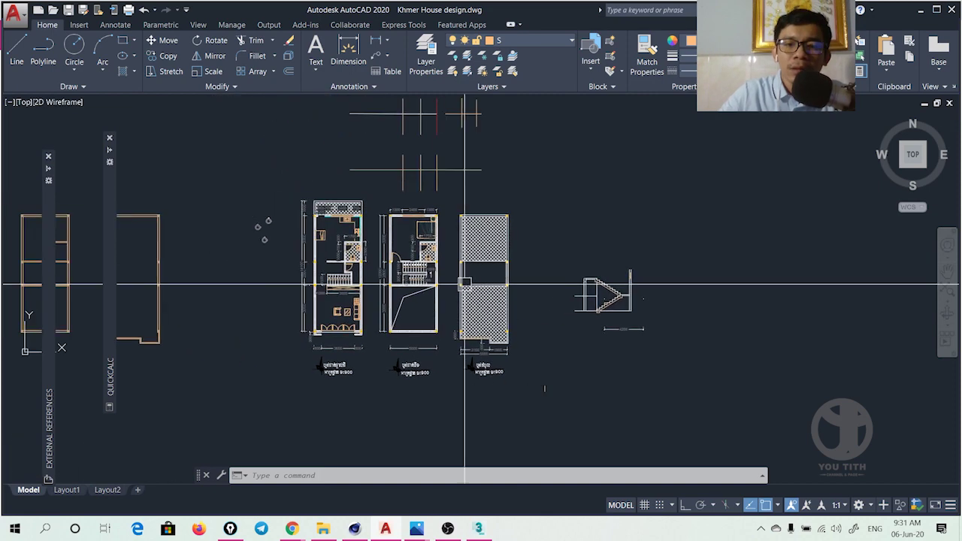
scroll(380, 282, "up", 4)
scroll(380, 285, "down", 3)
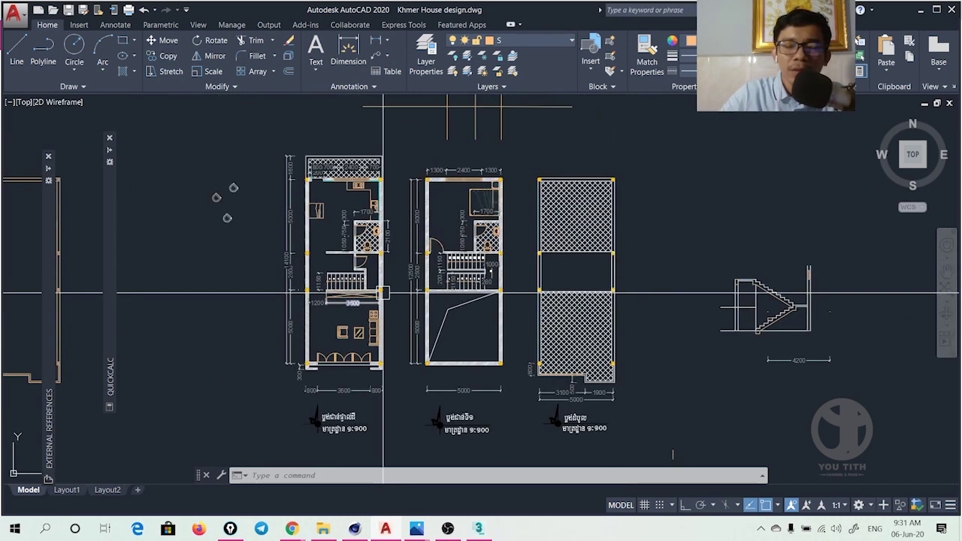
middle_click_drag(383, 292, 406, 302)
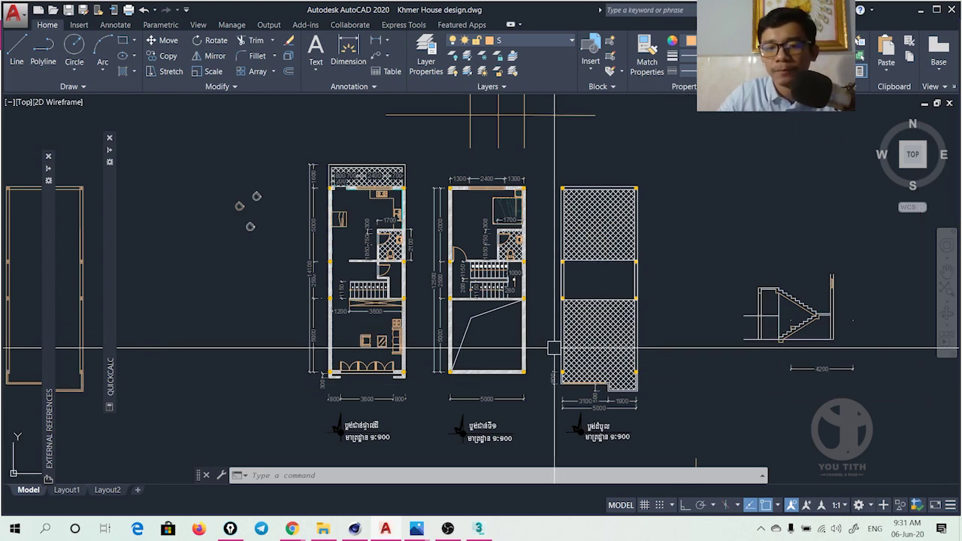
Step: Copy all three floor plans and start a new drawing from the acad template
mouse_move(555, 348)
middle_mouse_down()
mouse_move(507, 300)
mouse_move(511, 288)
middle_mouse_up()
left_click(262, 134)
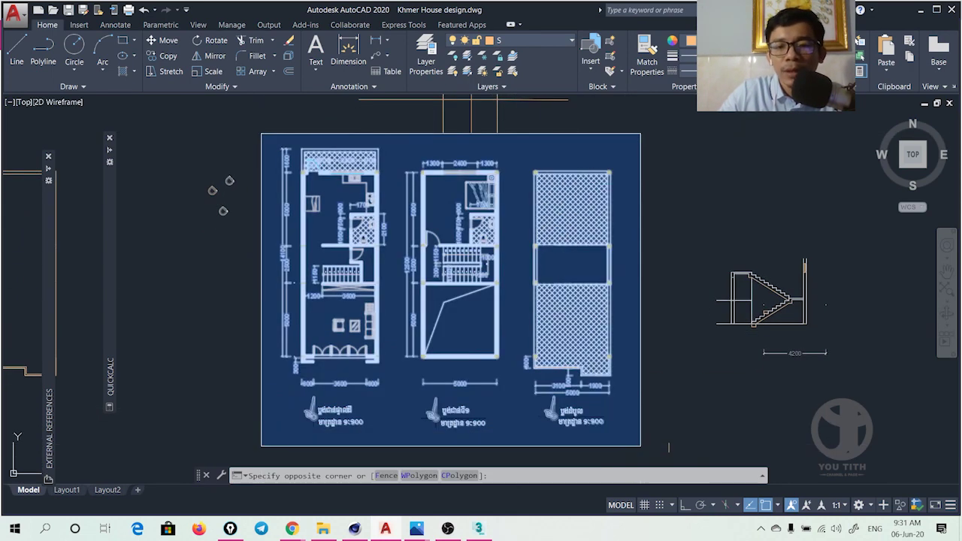
left_click(641, 447)
key("ctrl+c")
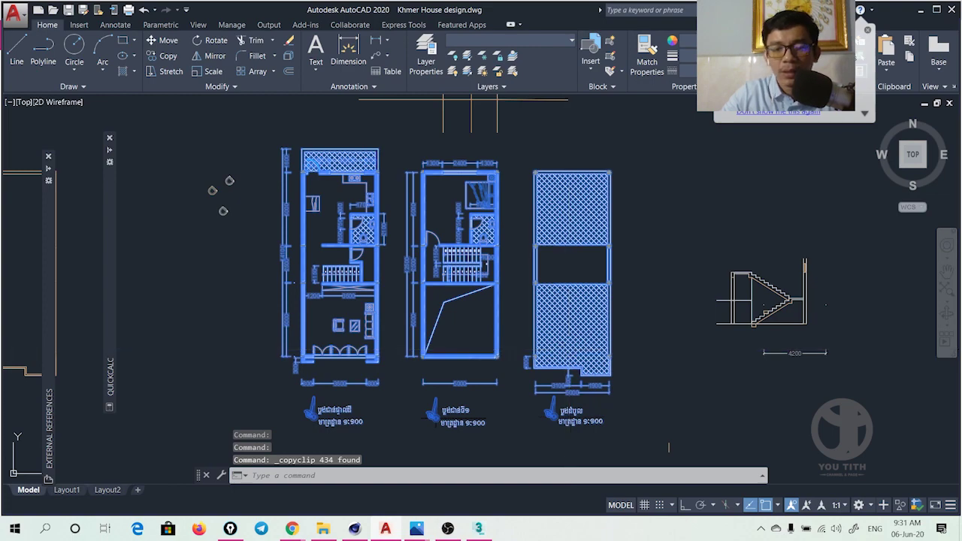
key("ctrl+n")
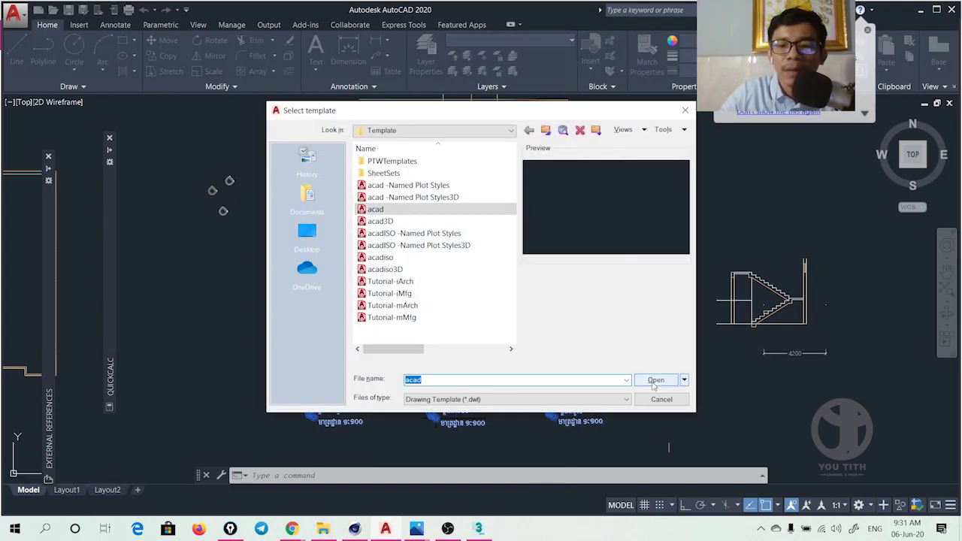
left_click(656, 380)
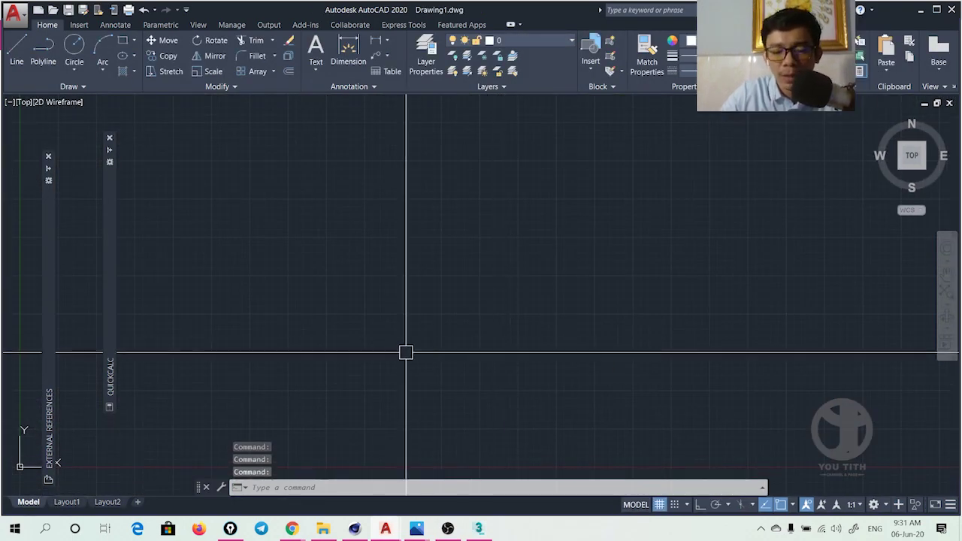
Step: Paste the three plans into Drawing1, zoom all, then zoom into the bottom-left corner
key("ctrl+v")
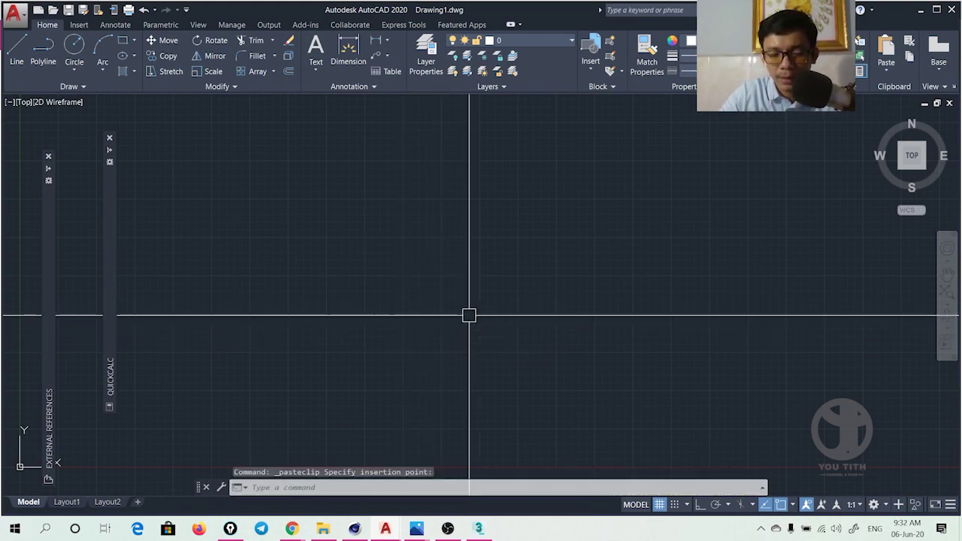
left_click(469, 315)
type("z")
key("Return")
type("a")
key("Return")
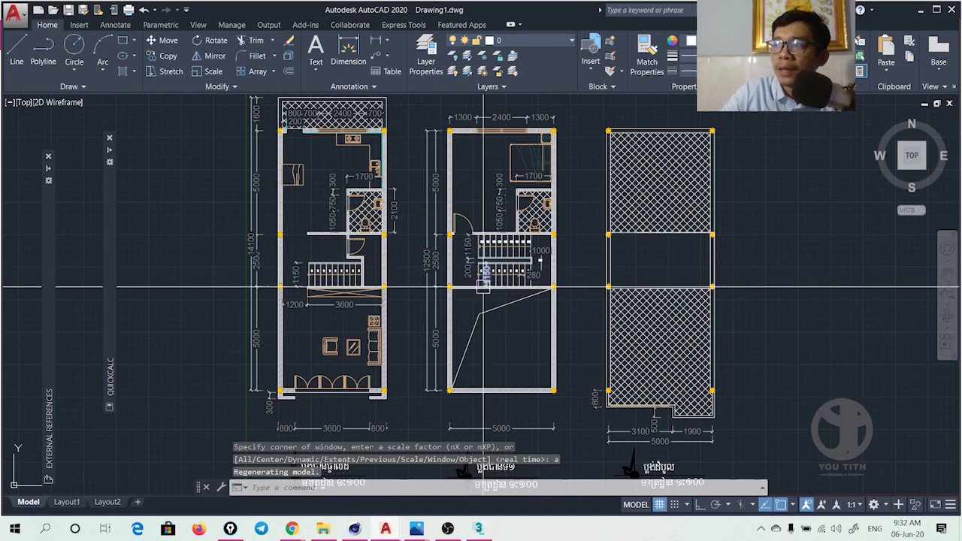
middle_click_drag(228, 258, 233, 256)
scroll(273, 412, "up", 2)
scroll(274, 412, "up", 6)
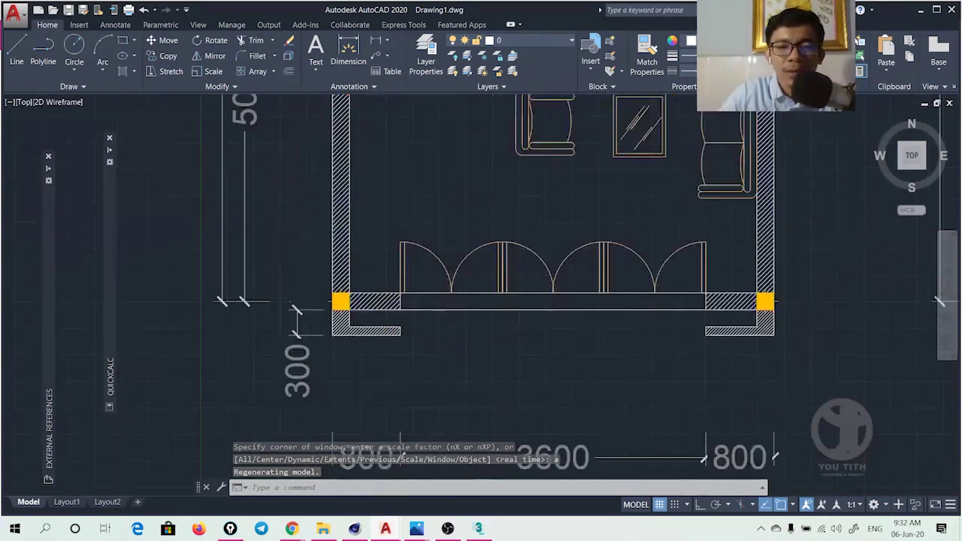
mouse_move(354, 403)
middle_mouse_down()
mouse_move(401, 338)
mouse_move(467, 339)
middle_mouse_up()
type("d")
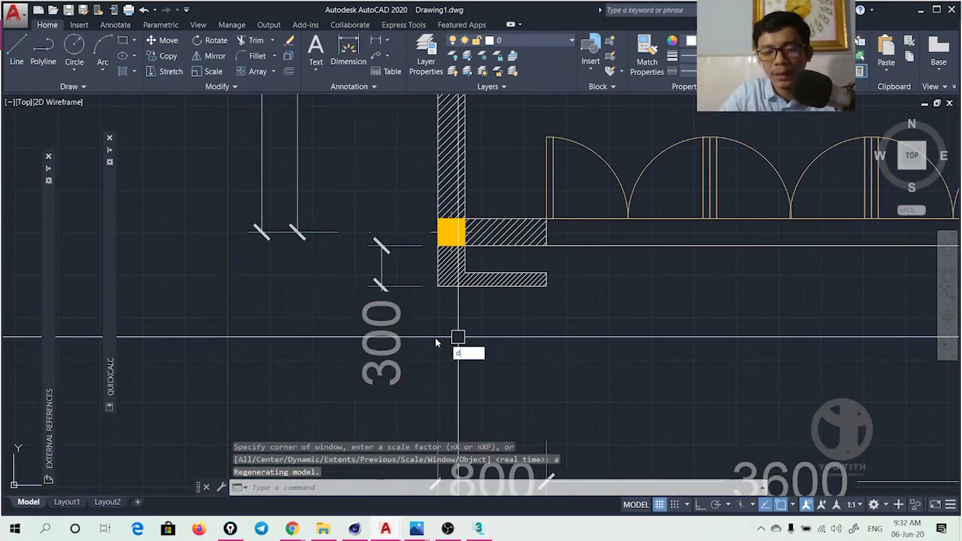
key("Return")
Step: Dimension the bottom-left corner column as 200
left_click(465, 246)
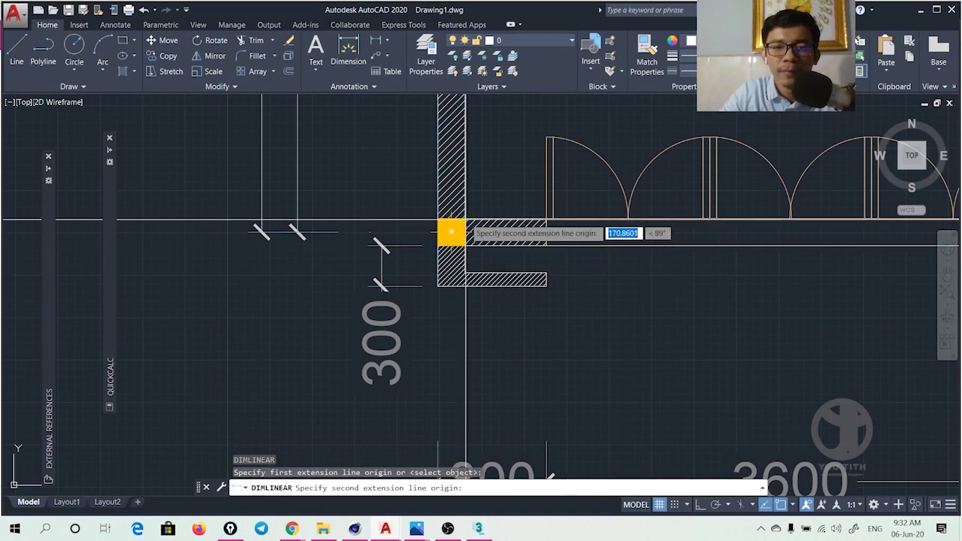
left_click(464, 219)
left_click(502, 222)
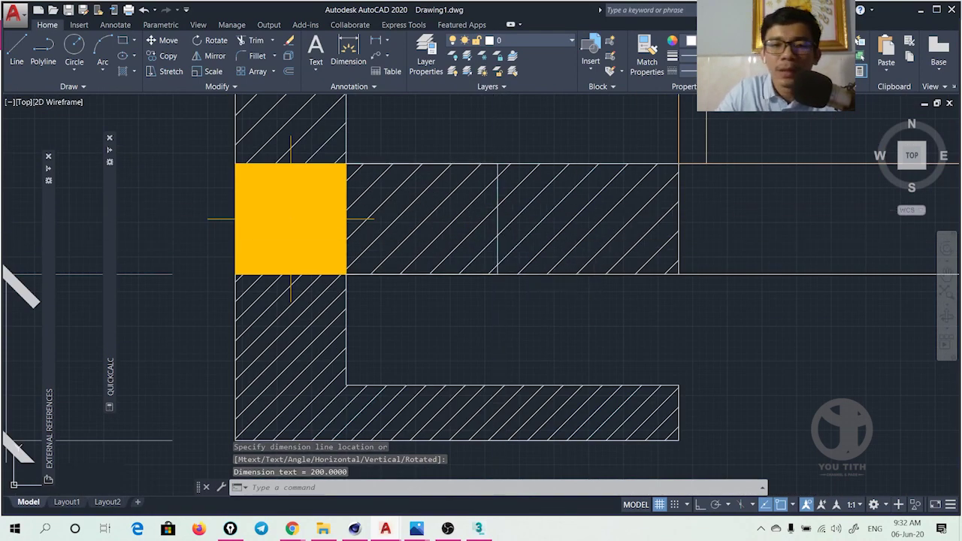
Step: Try matching properties onto the hatched wall piece, then cancel and undo
left_click(495, 211)
type("MA")
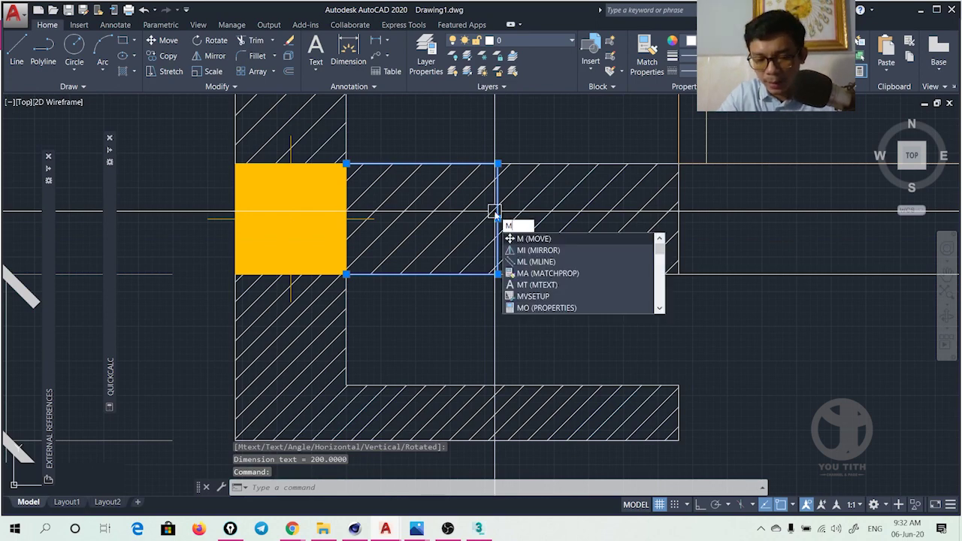
key("Return")
scroll(174, 341, "down", 4)
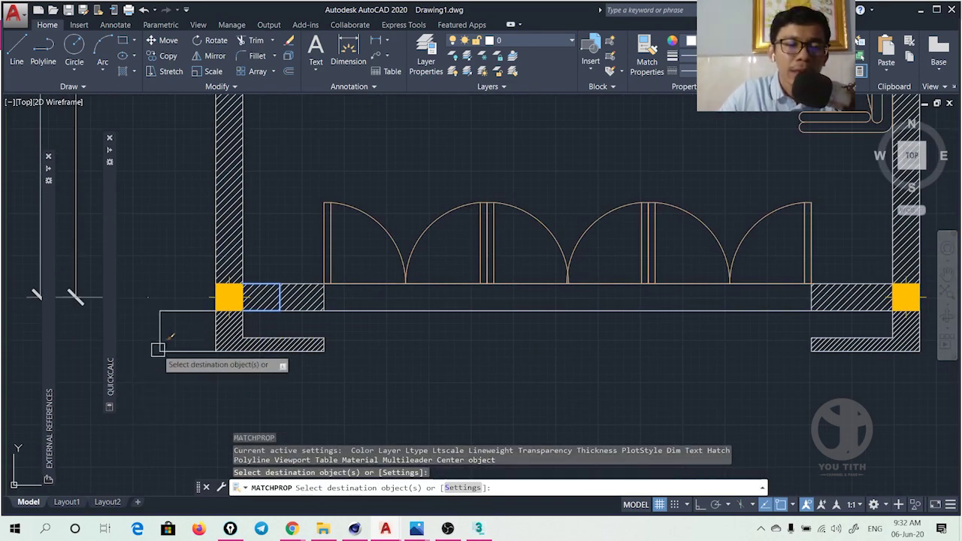
scroll(293, 299, "up", 4)
scroll(239, 293, "down", 5)
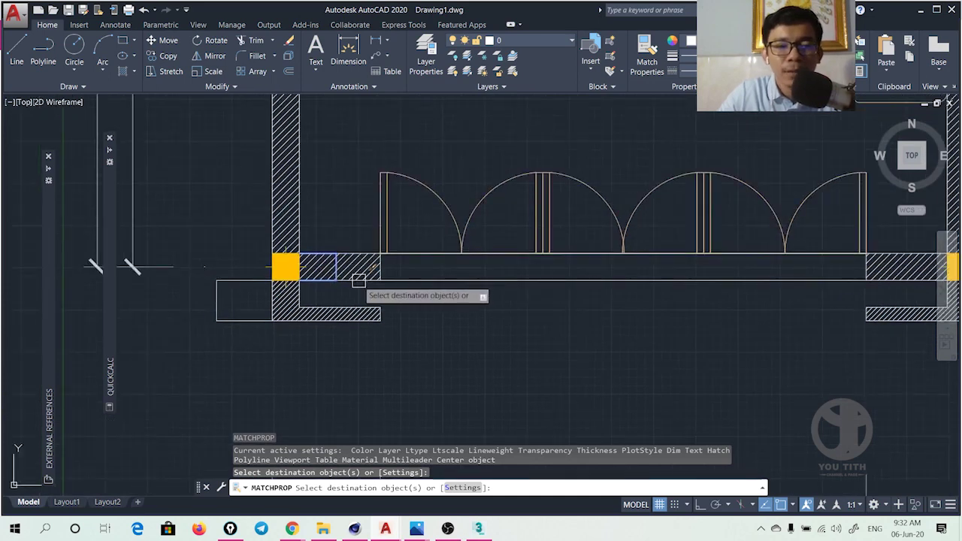
key("ctrl+z")
key("Escape")
key("ctrl+z")
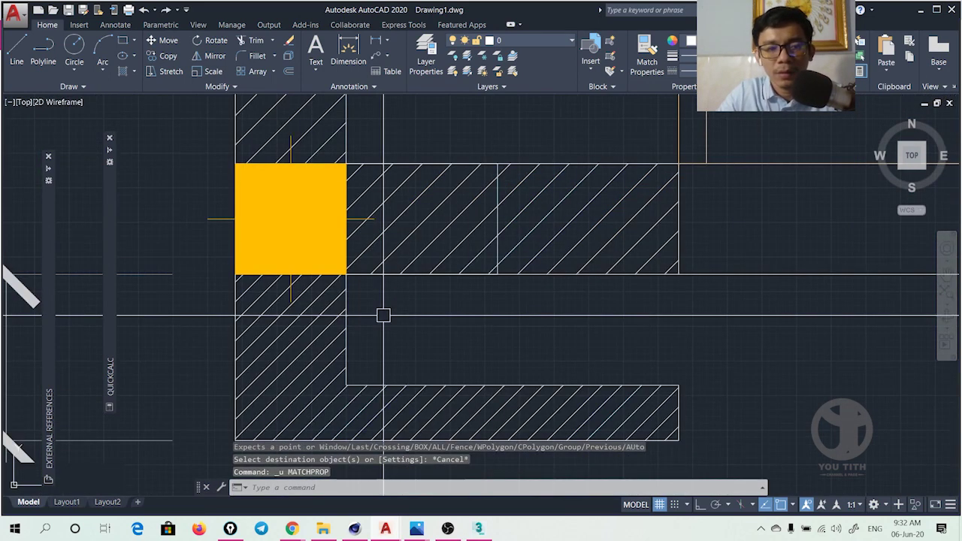
Step: Retry Match Properties with the 300 dimension as source, then cancel it
type("ma")
key("Return")
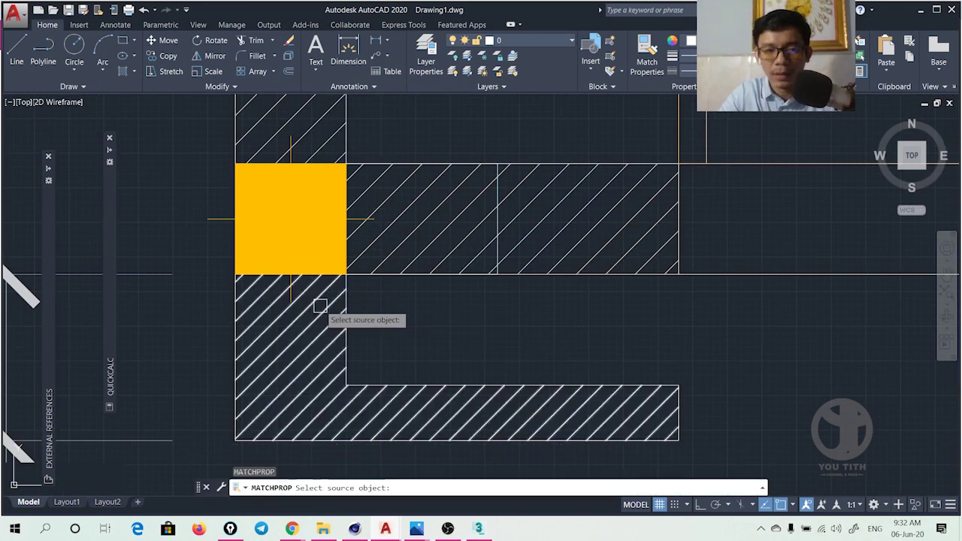
scroll(303, 334, "down", 4)
left_click(272, 338)
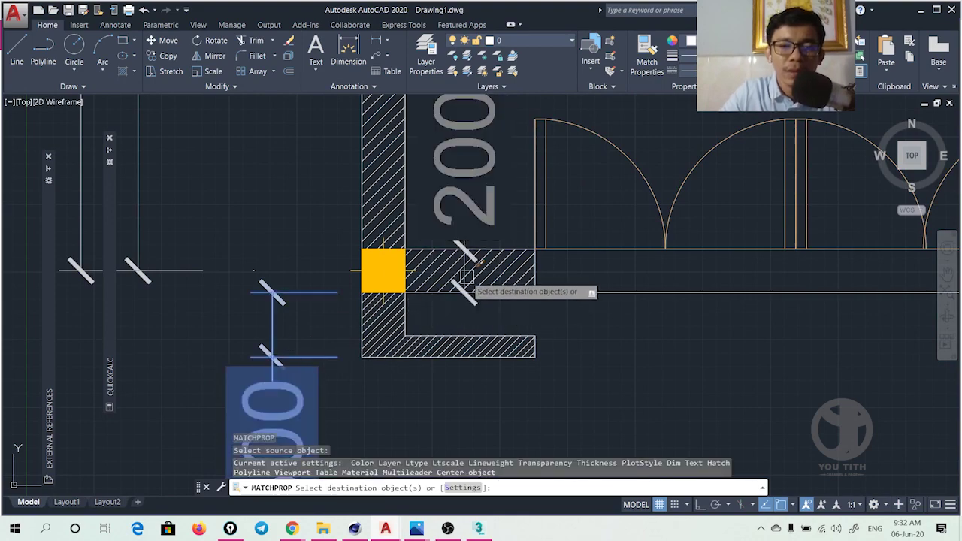
scroll(402, 308, "down", 2)
key("Escape")
scroll(479, 298, "down", 5)
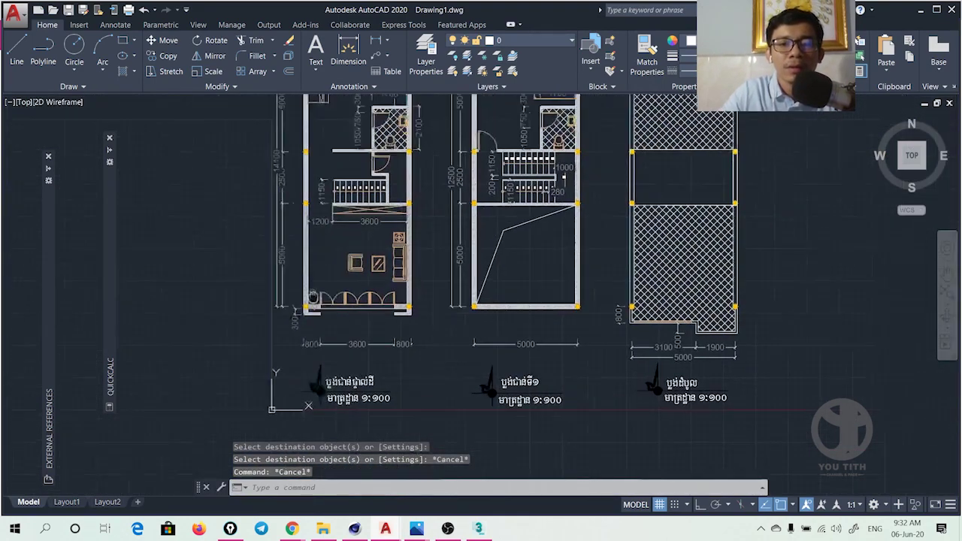
scroll(479, 298, "down", 1)
middle_click_drag(479, 298, 452, 340)
Step: Save Drawing1 under the file name 'aotucad to 3ds max'
key("ctrl+s")
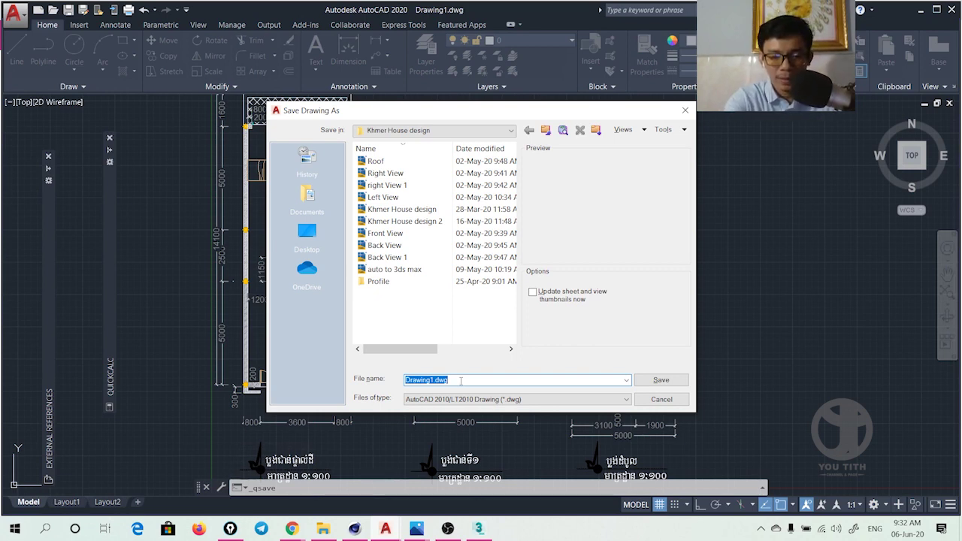
type("at")
key("BackSpace")
key("BackSpace")
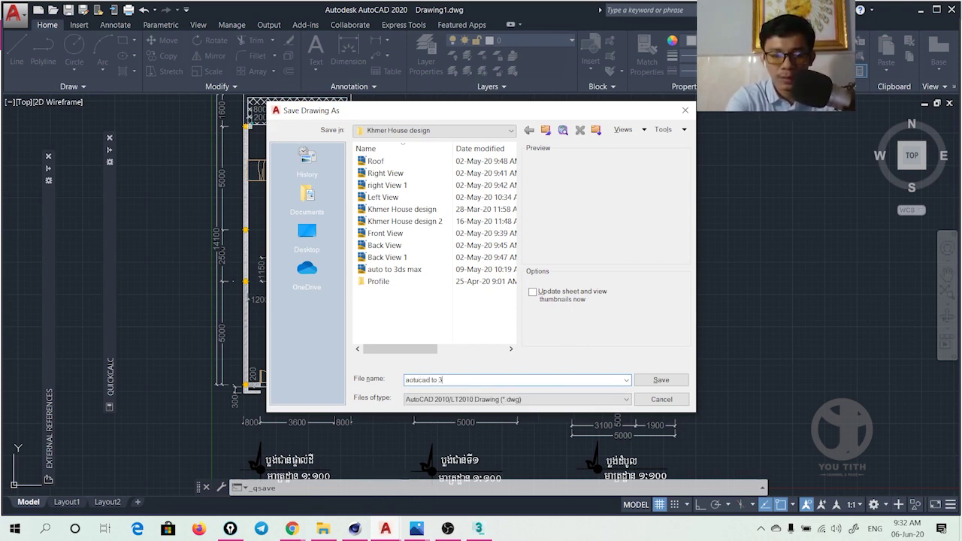
type("ds ma")
key("Return")
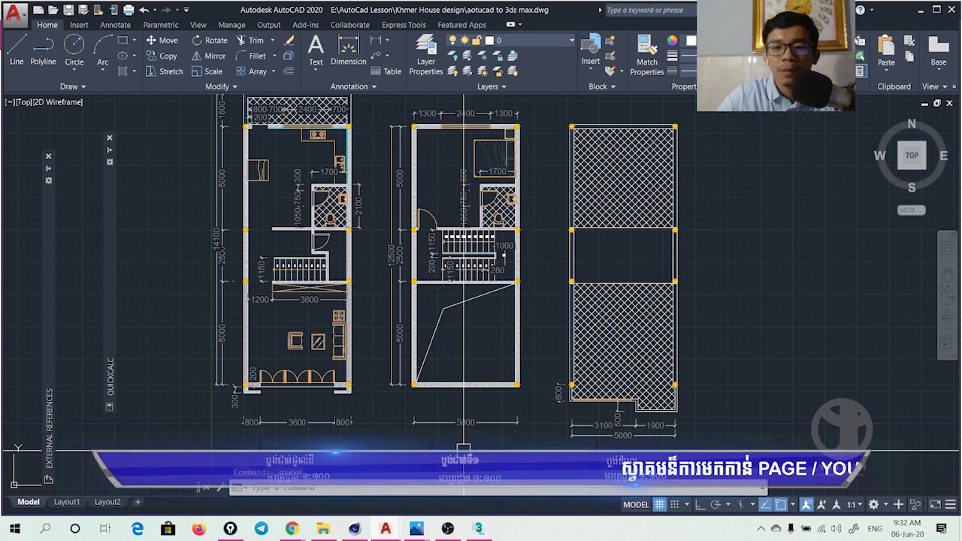
mouse_move(463, 449)
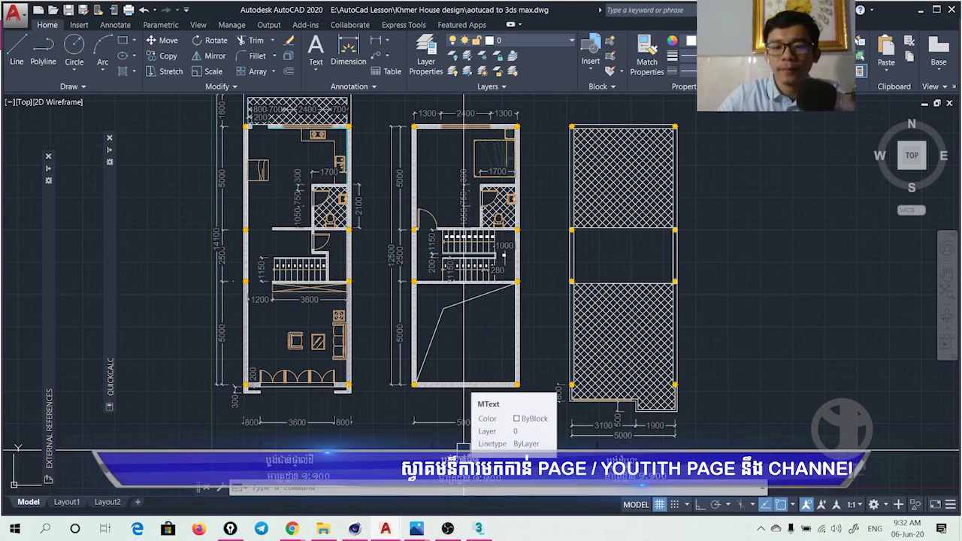
Step: Switch to 3ds Max and start a new empty scene without saving the house scene
left_click(484, 532)
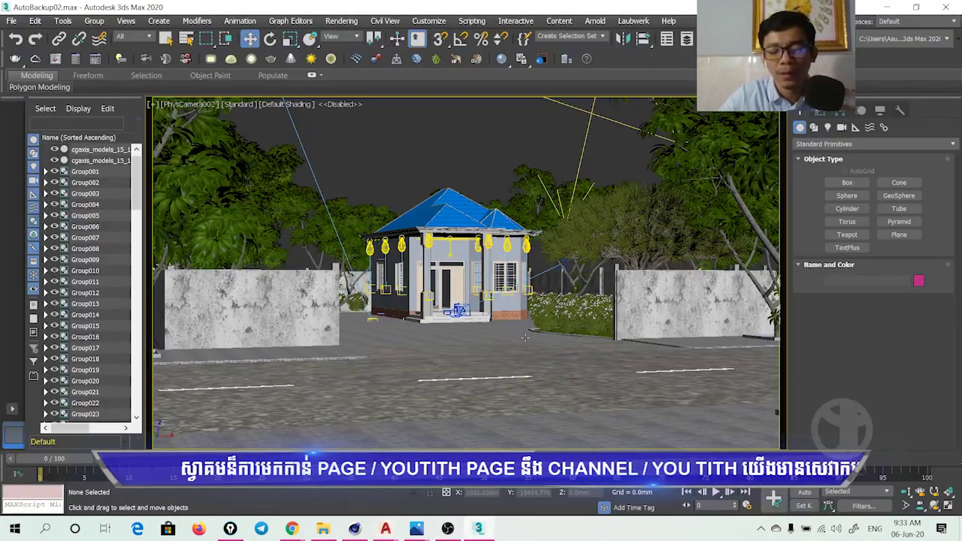
key("ctrl+n")
left_click(478, 281)
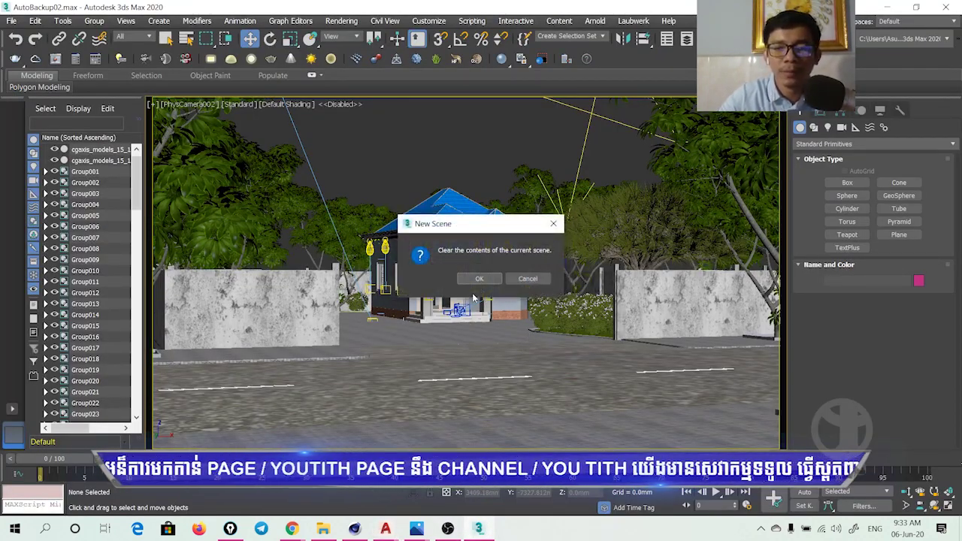
left_click(480, 279)
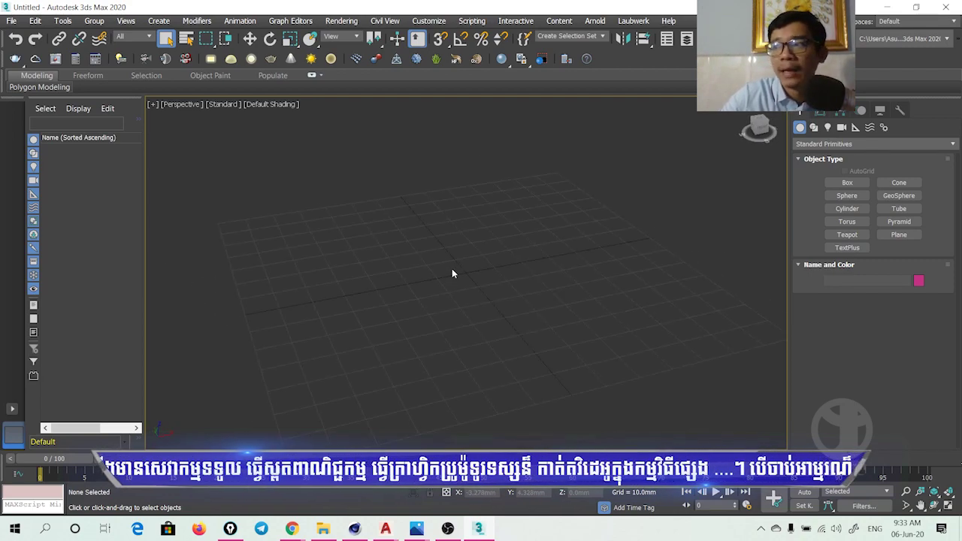
middle_click_drag(452, 273, 457, 278, "alt")
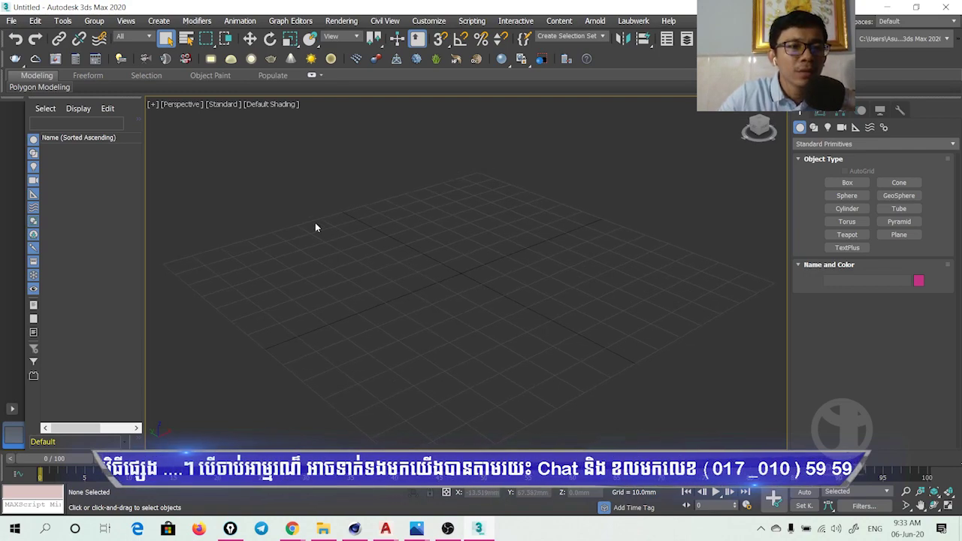
left_click(11, 20)
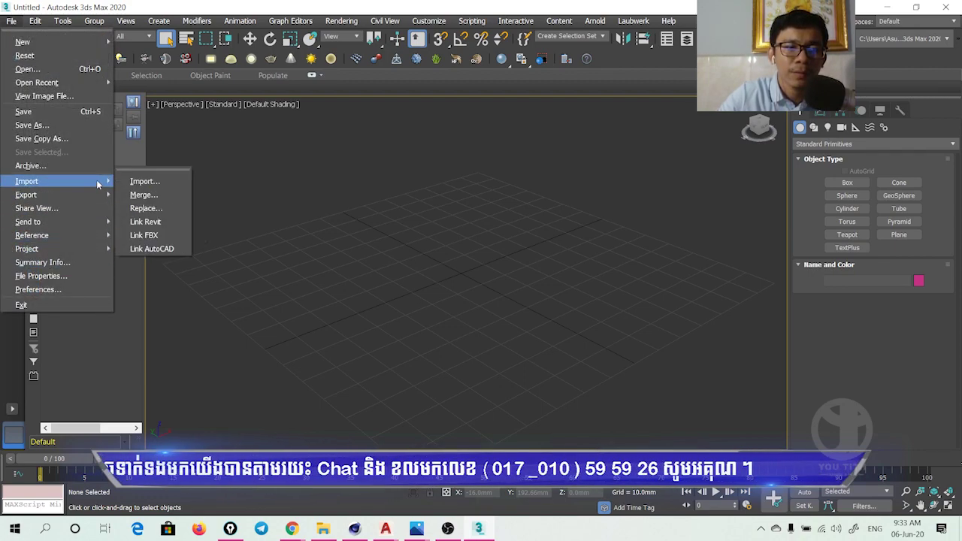
mouse_move(27, 181)
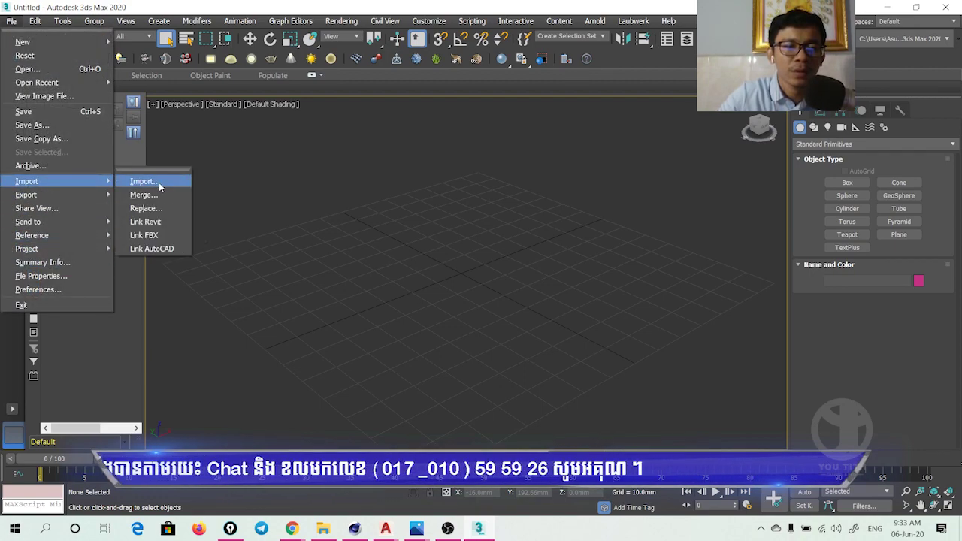
Step: Import 'aotucad to 3ds max.dwg' from the Khmer House design folder with default options
left_click(160, 186)
left_click(245, 31)
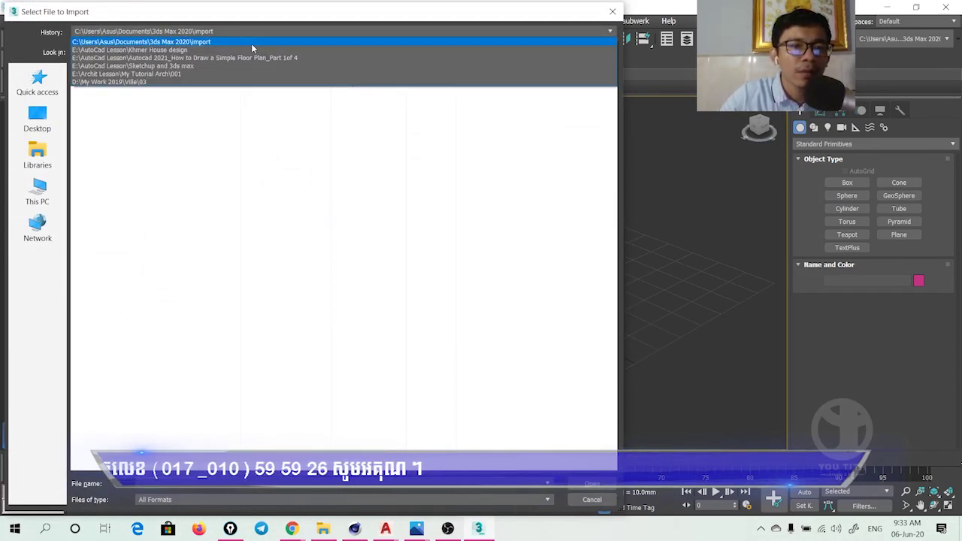
left_click(203, 50)
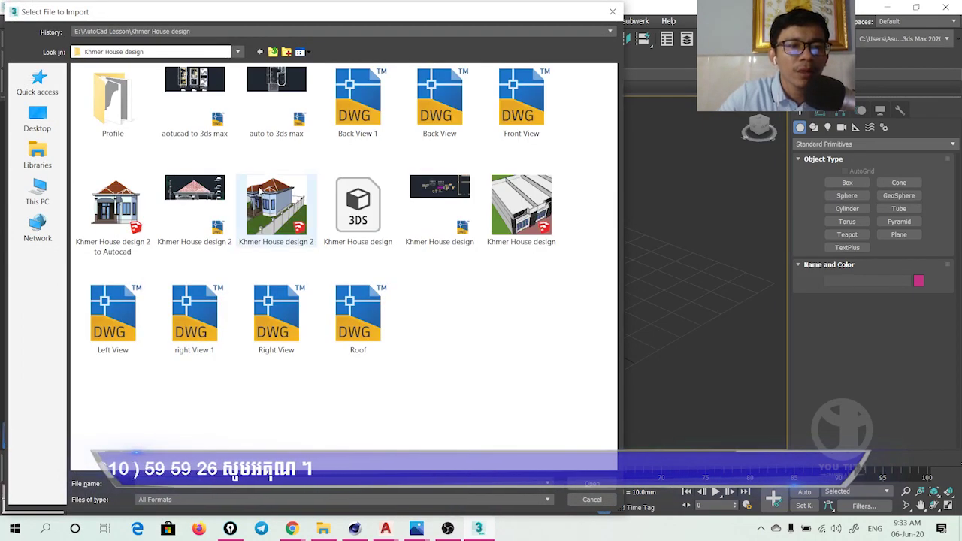
left_click(208, 99)
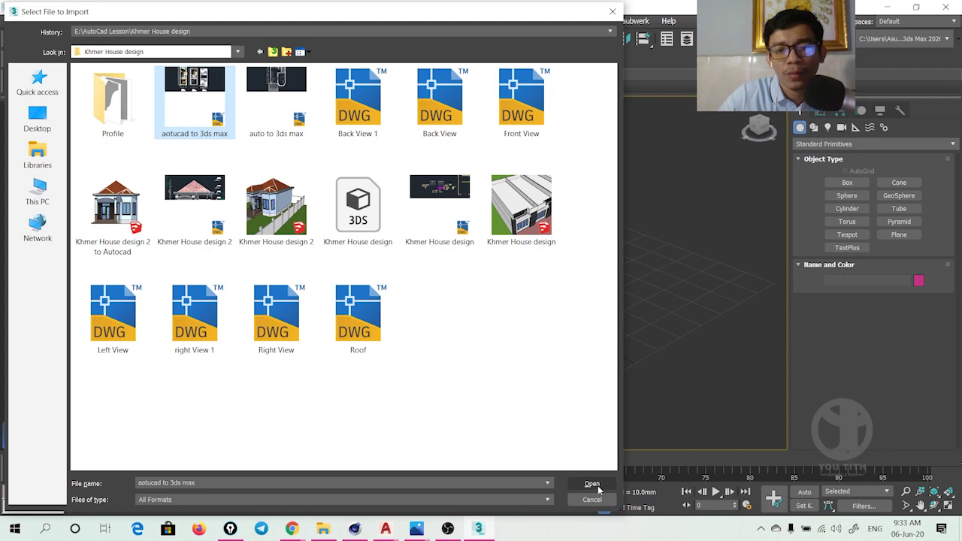
left_click(599, 488)
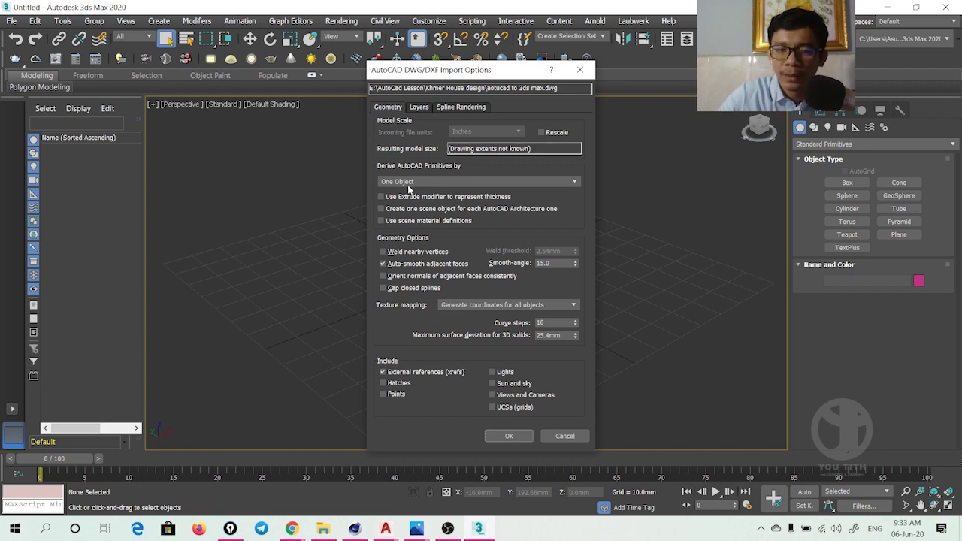
left_click(516, 441)
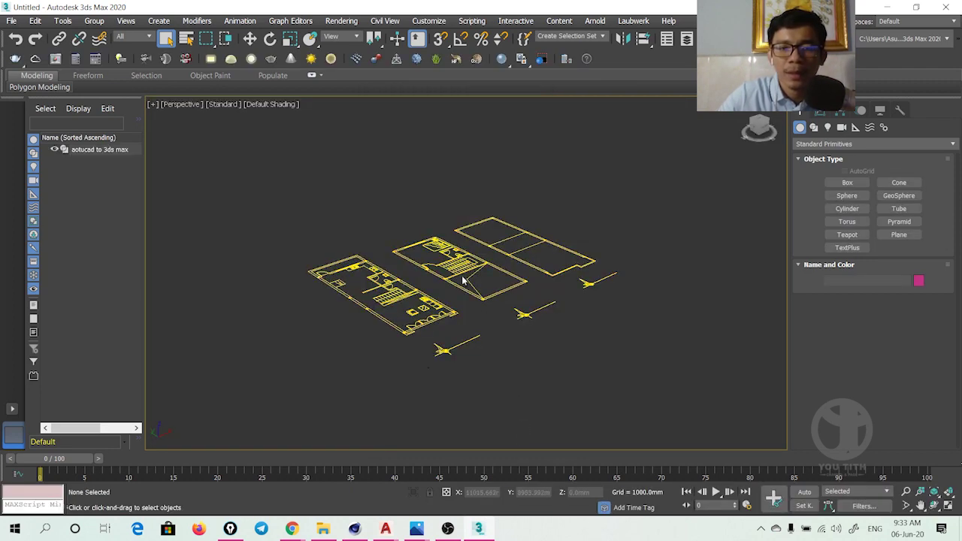
left_click(463, 281)
key("e")
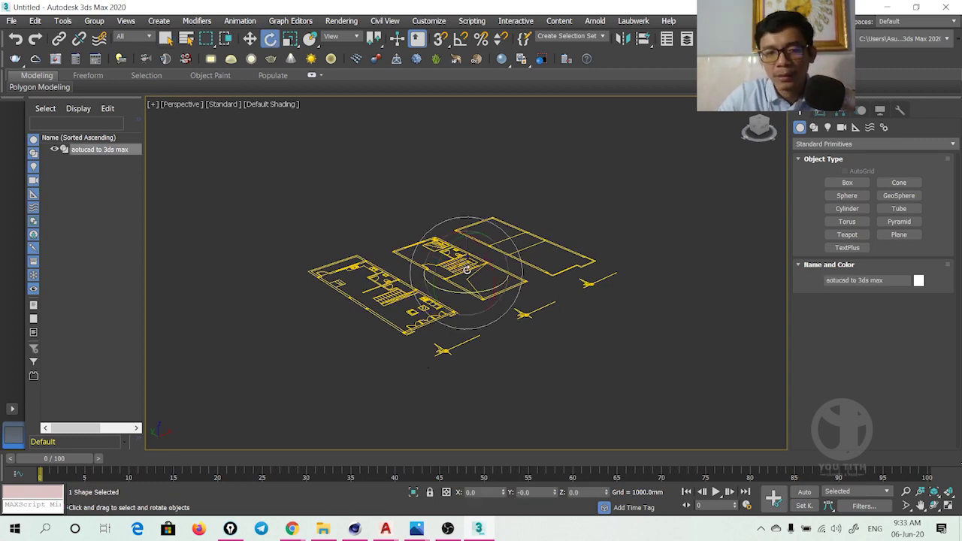
key("w")
left_click_drag(468, 234, 466, 161)
right_click(465, 161)
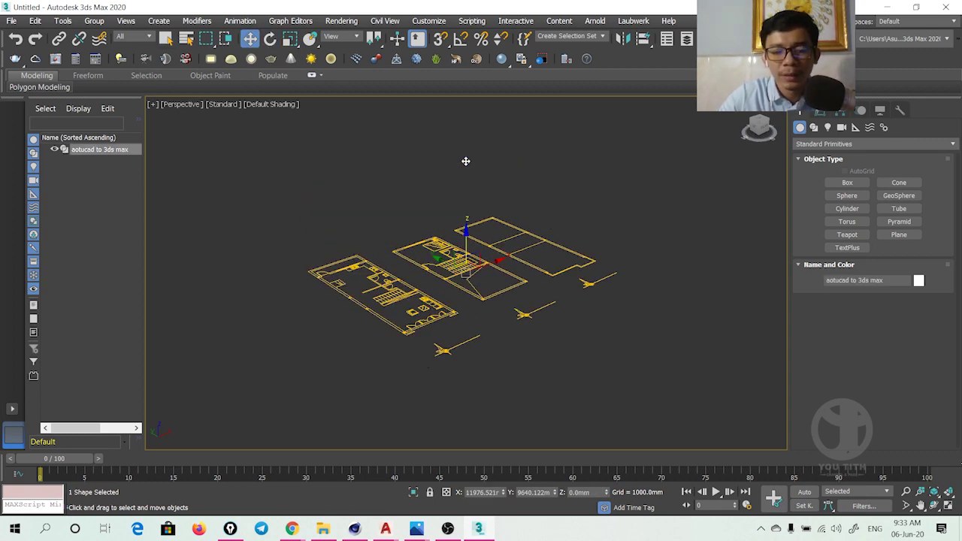
mouse_move(468, 174)
middle_mouse_down("alt")
mouse_move(448, 303)
mouse_move(471, 298)
middle_mouse_up("alt")
scroll(447, 303, "up", 5)
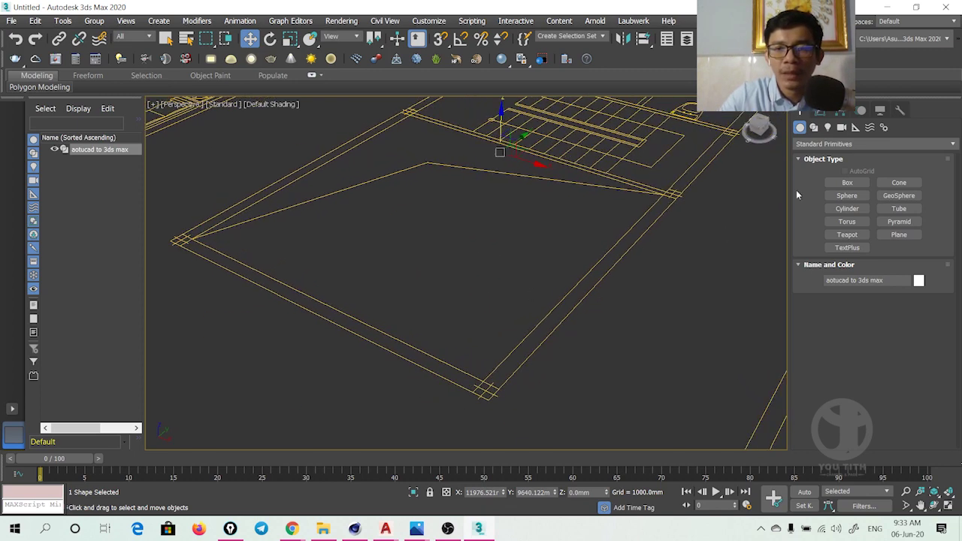
left_click(830, 114)
left_click(801, 110)
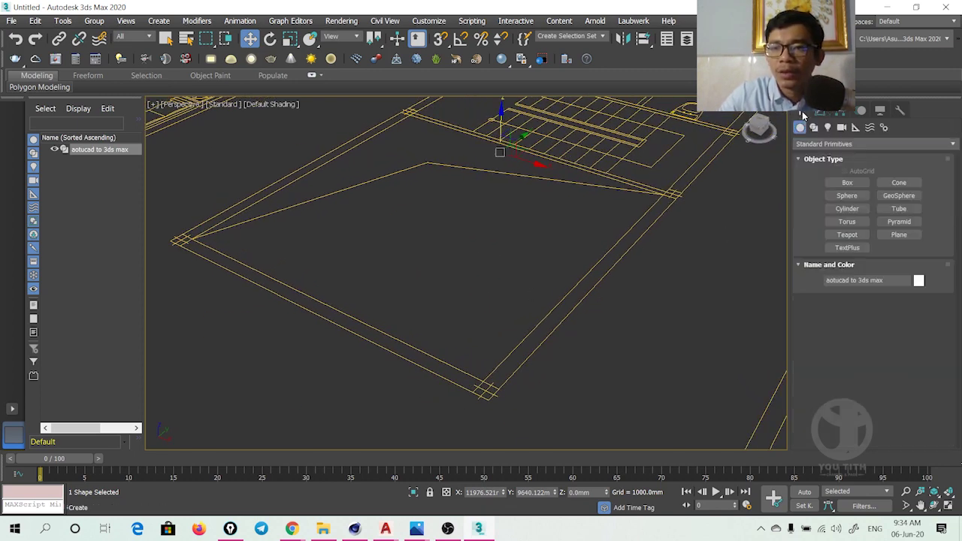
left_click(847, 183)
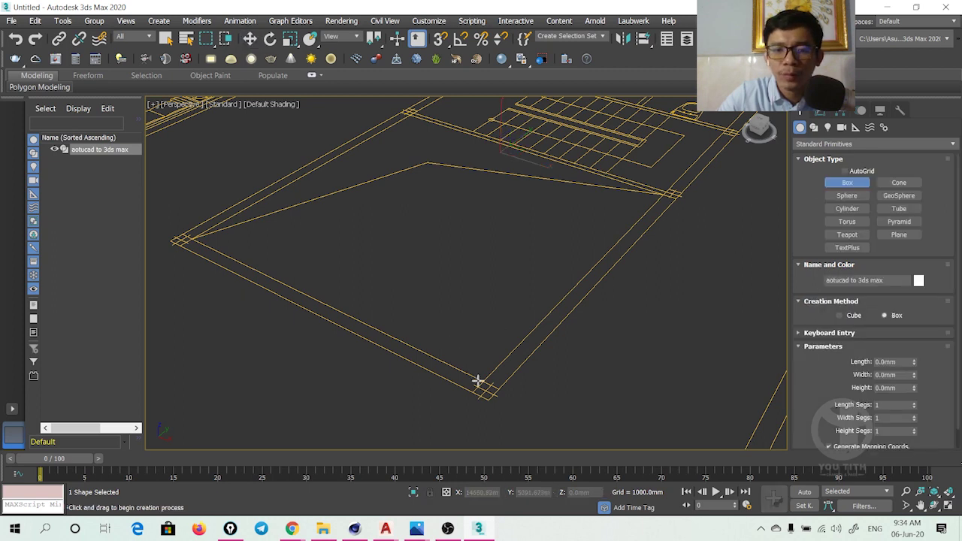
left_click(442, 40)
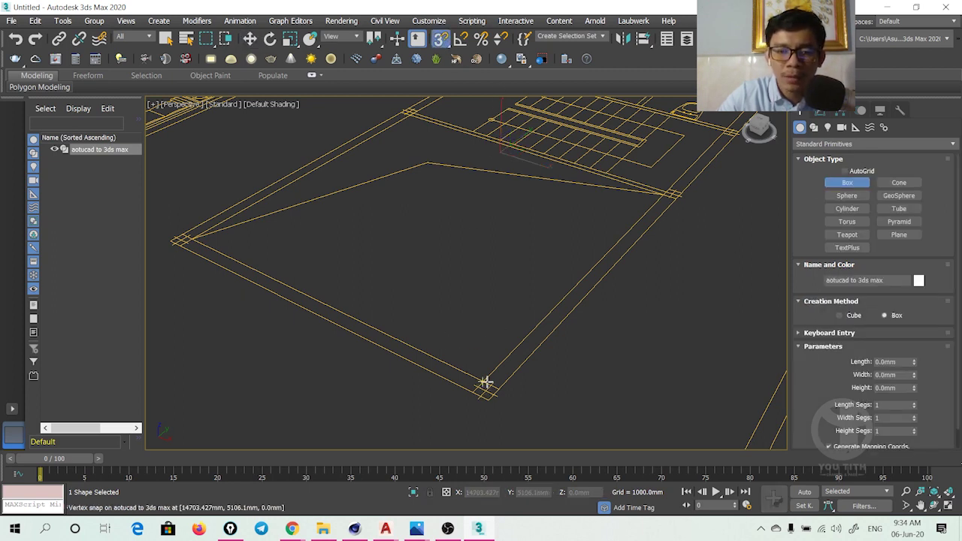
left_click_drag(485, 387, 485, 397)
left_click(504, 269)
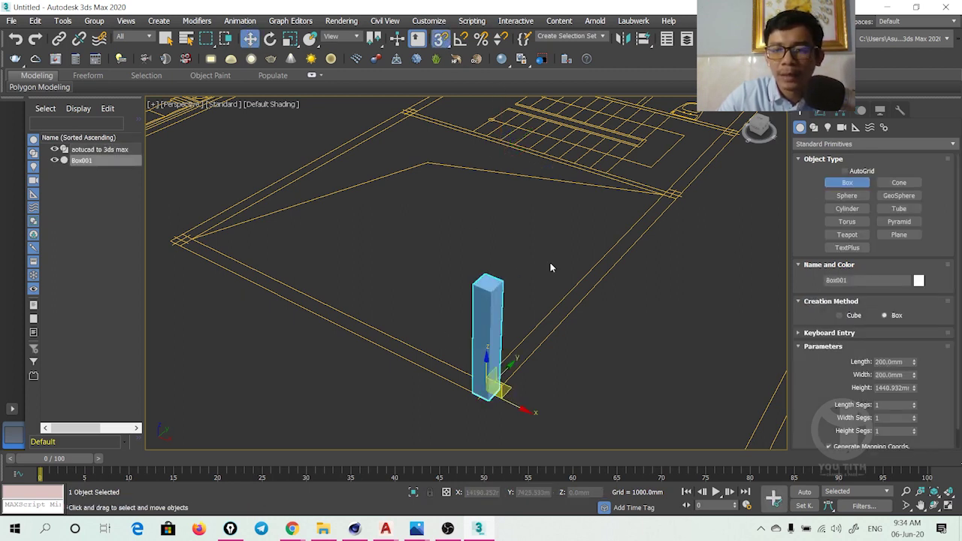
right_click(550, 262)
left_click(820, 111)
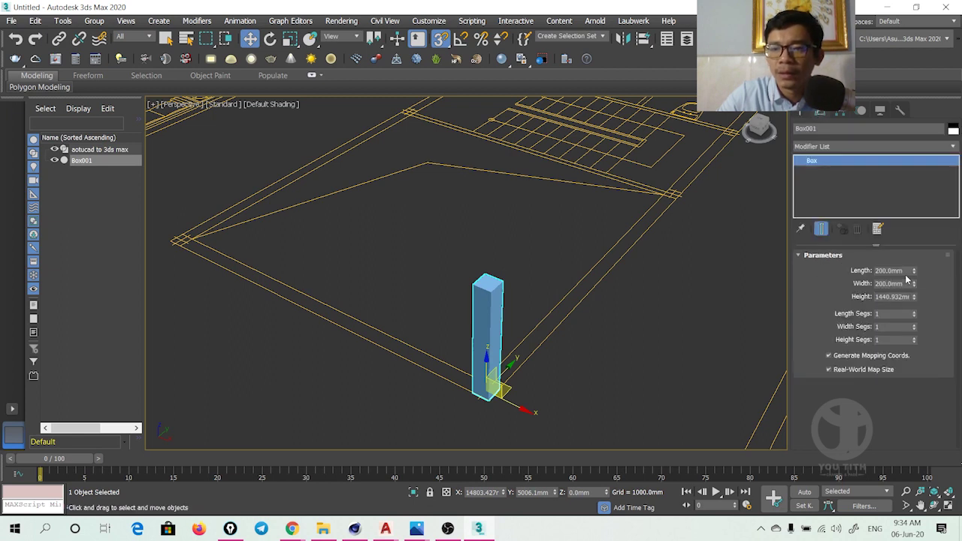
left_click_drag(911, 272, 852, 272)
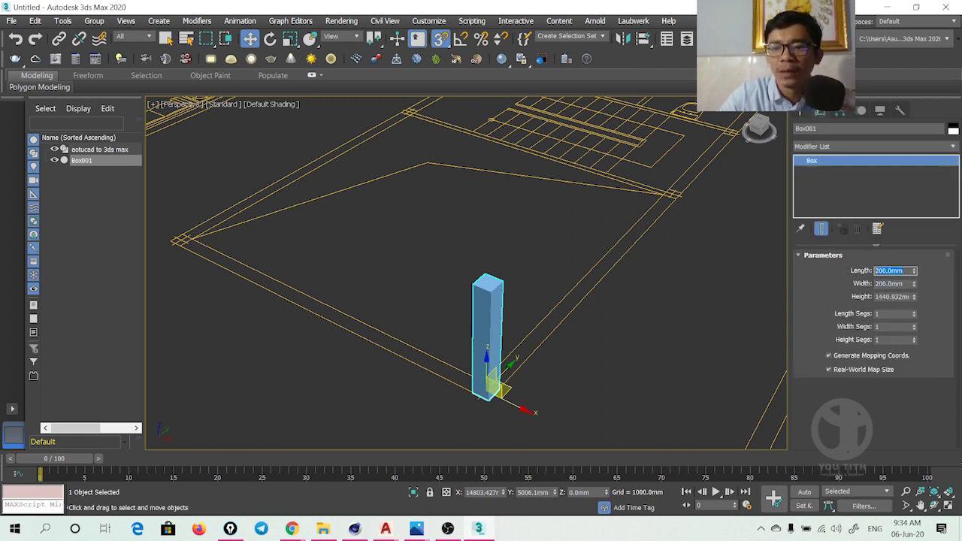
left_click_drag(914, 298, 474, 363)
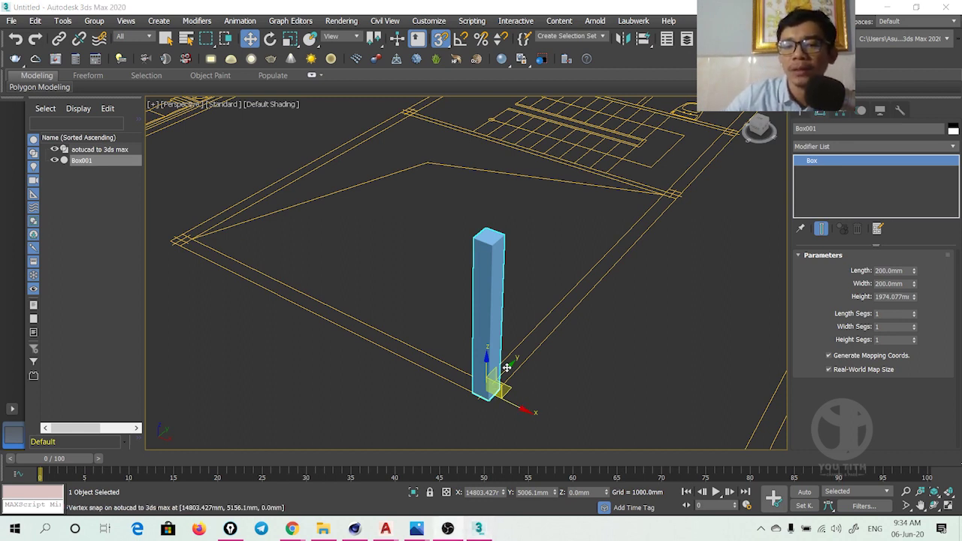
key("Delete")
key("z")
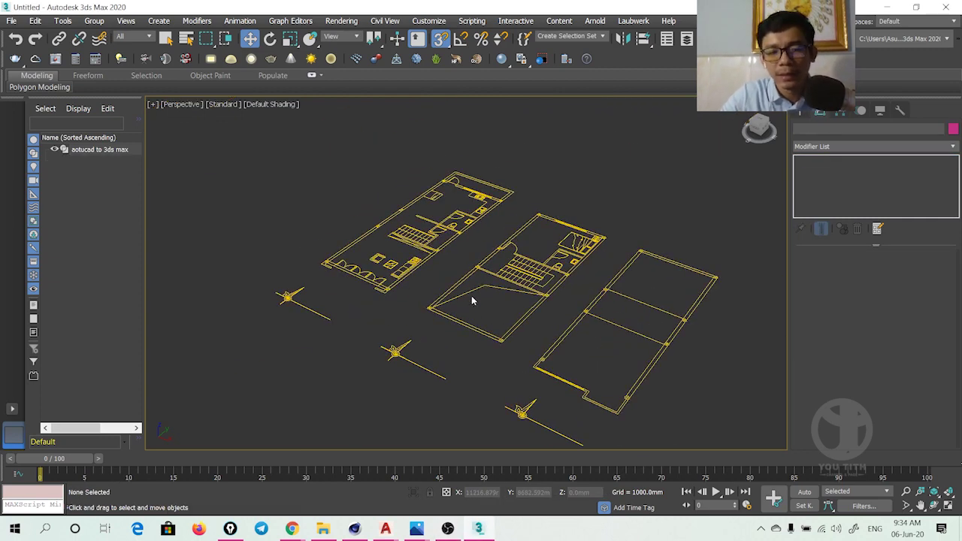
Step: Save the scene with the imported plans as H2.max
mouse_move(472, 295)
middle_mouse_down("alt")
mouse_move(522, 279)
mouse_move(571, 306)
mouse_move(461, 298)
middle_mouse_up("alt")
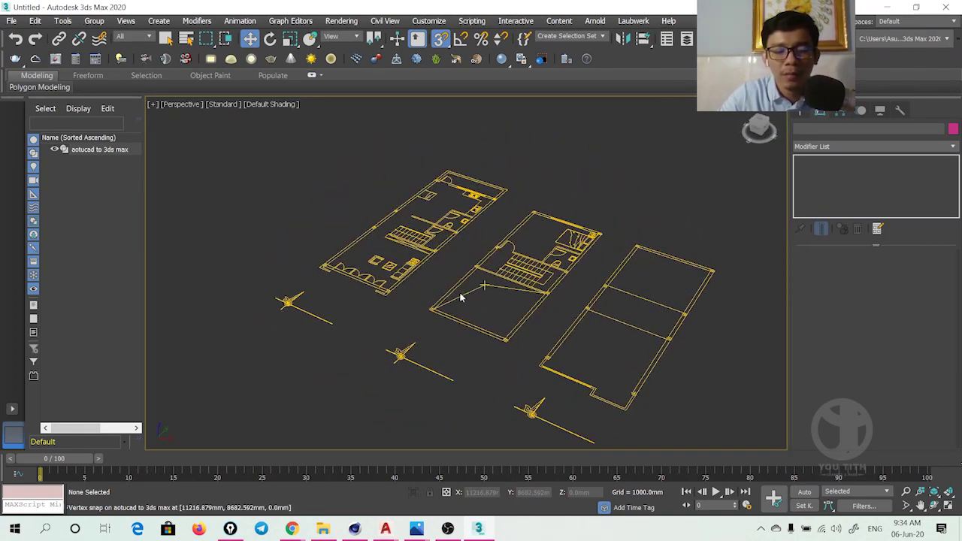
key("ctrl+s")
type("H2")
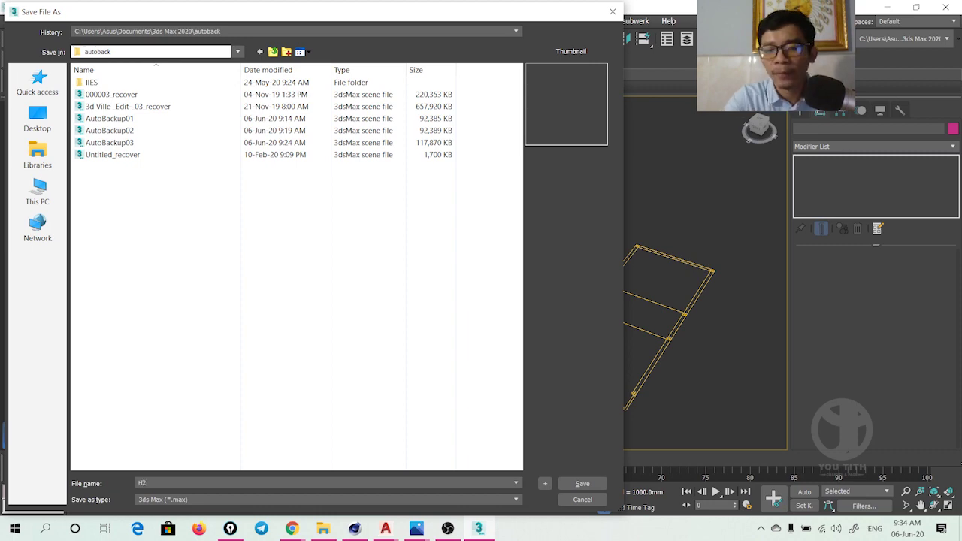
key("Return")
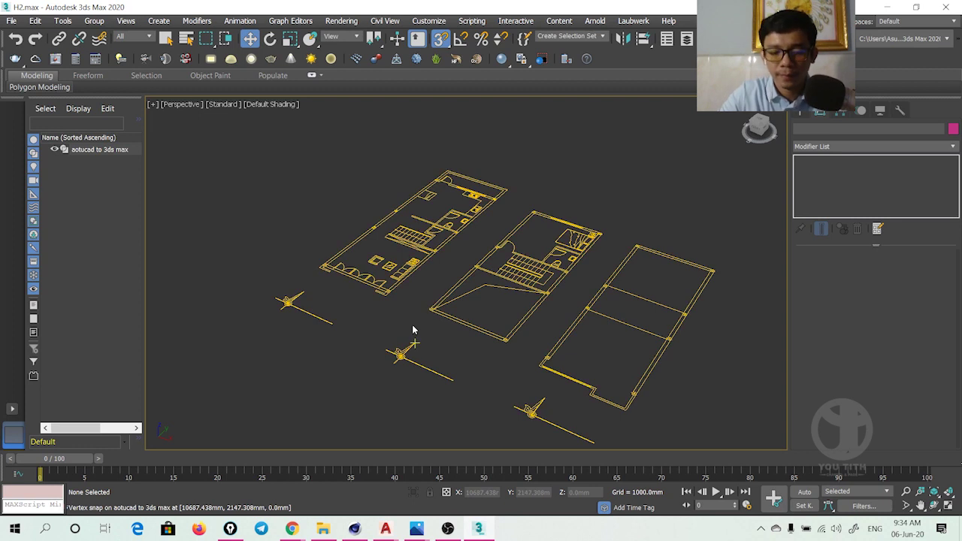
Step: Switch to Top view, turn snaps off, and pan the plans slightly right
key("t")
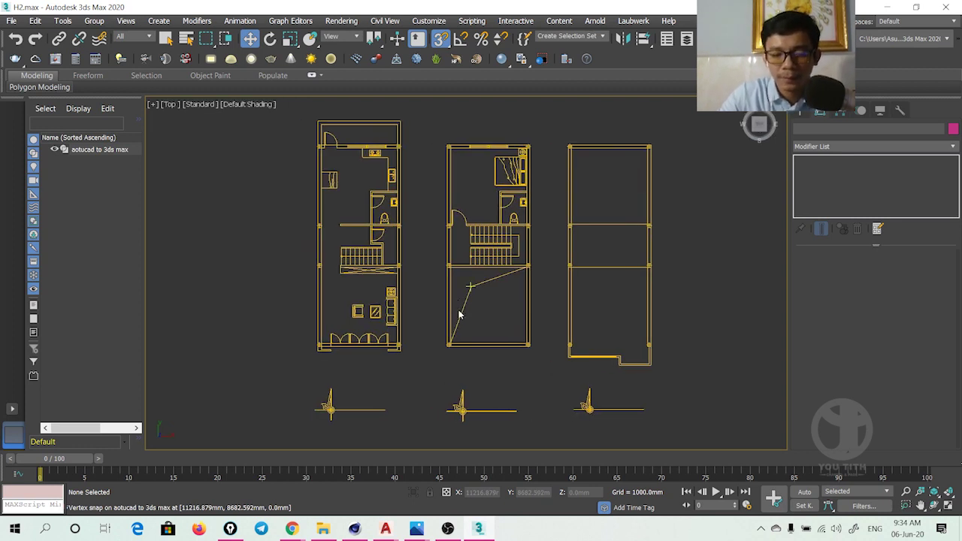
key("s")
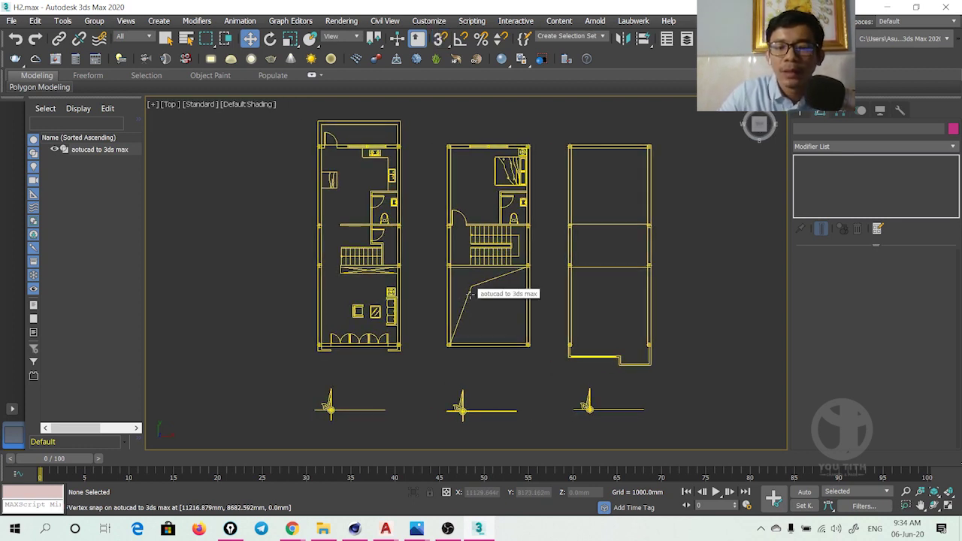
middle_click_drag(470, 294, 486, 297)
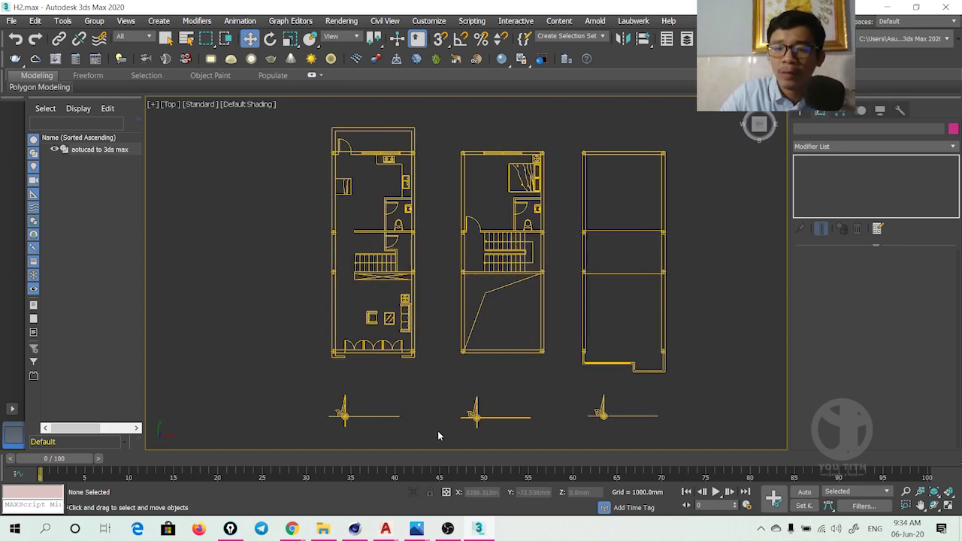
Step: In AutoCAD's aotucad to 3ds max drawing, turn off the grid and pan the plans right
mouse_move(386, 529)
left_click(445, 483)
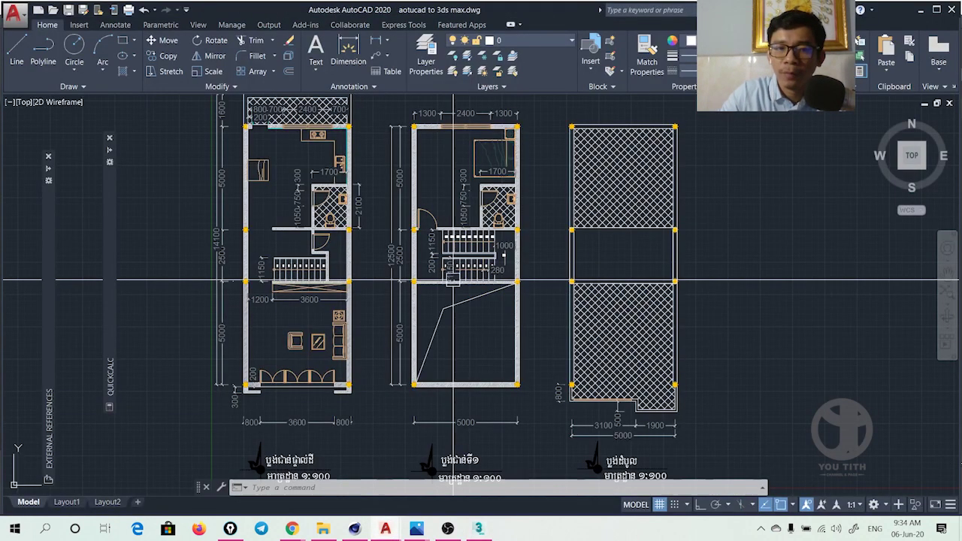
scroll(518, 290, "down", 2)
key("F7")
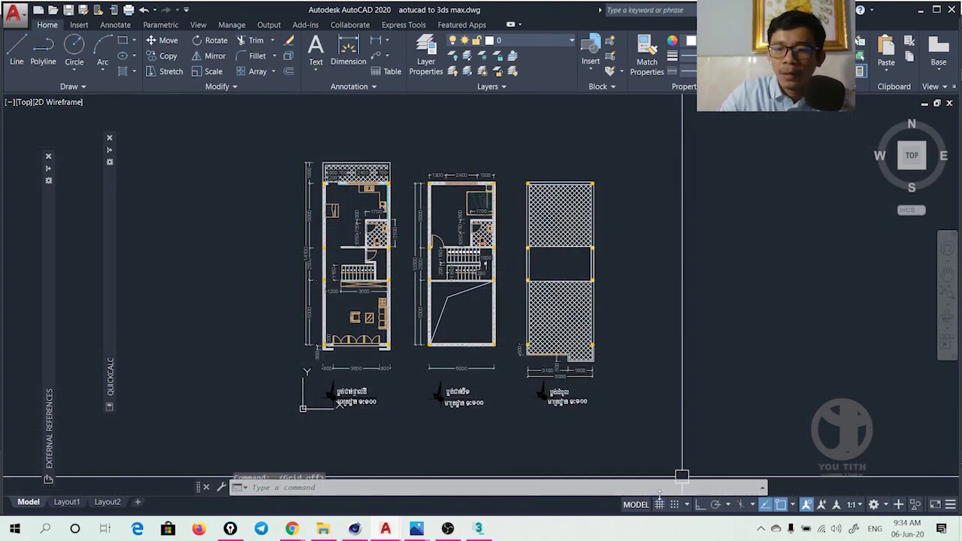
middle_click_drag(607, 373, 611, 373)
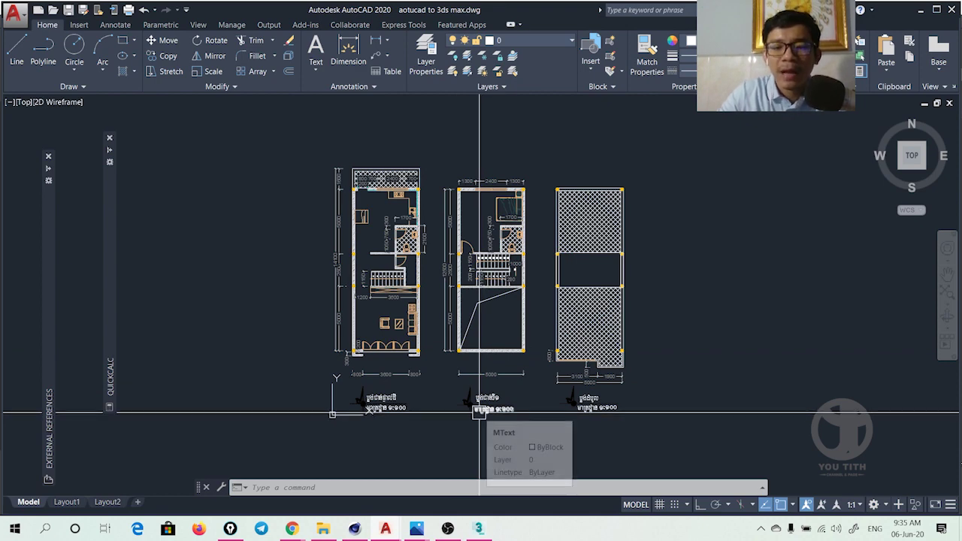
middle_click_drag(563, 404, 607, 407)
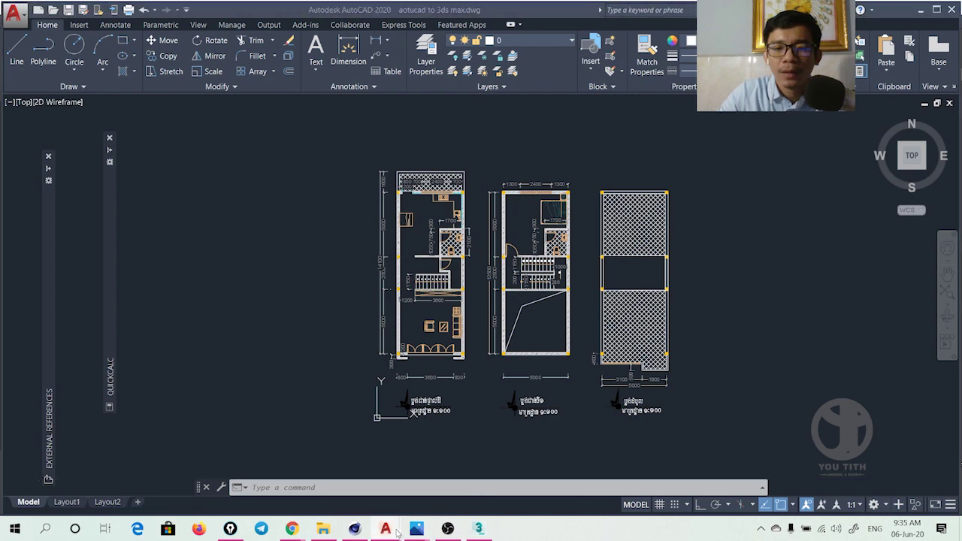
Step: Compare against the Khmer House design drawing, centering its floor plans
left_click(318, 474)
scroll(415, 333, "down", 5)
scroll(393, 279, "up", 1)
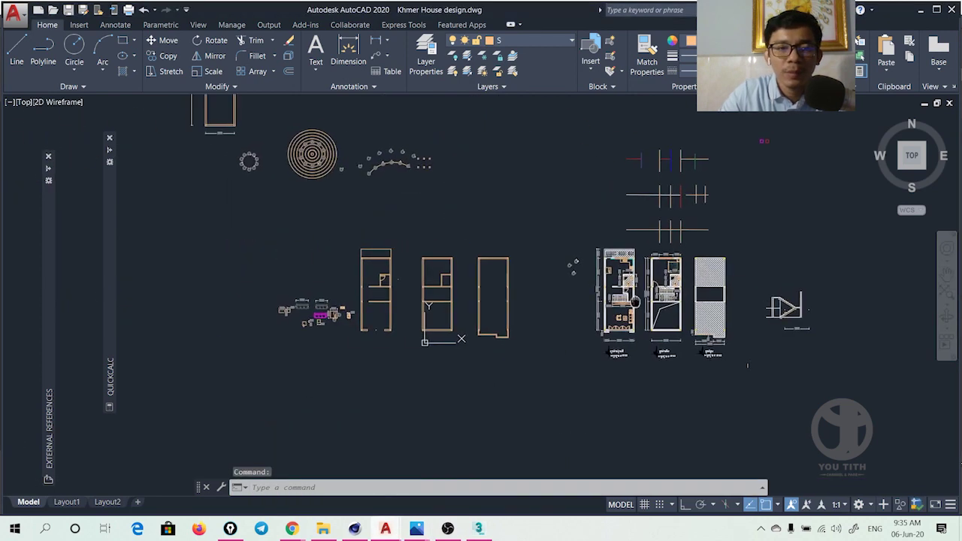
scroll(378, 216, "down", 1)
scroll(378, 216, "up", 3)
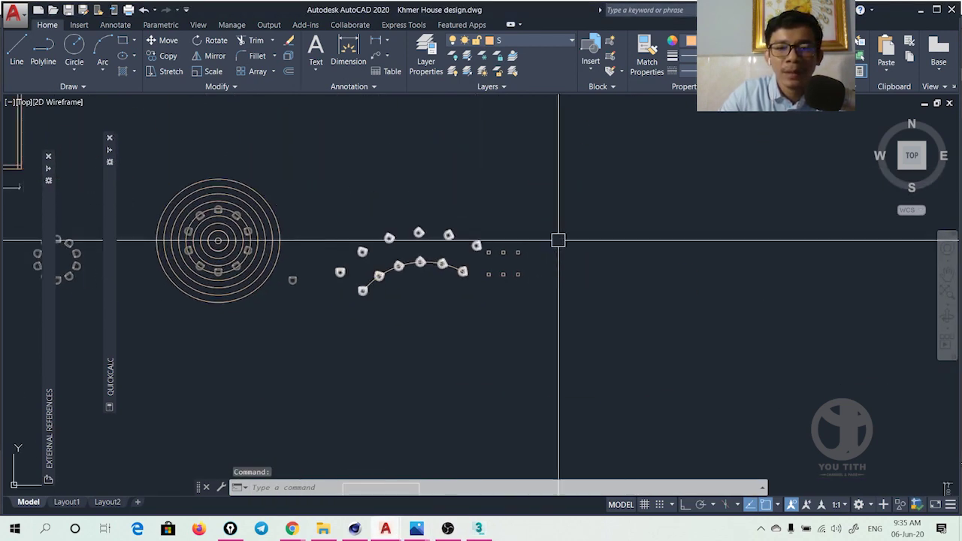
scroll(559, 236, "down", 3)
middle_click_drag(541, 263, 406, 240)
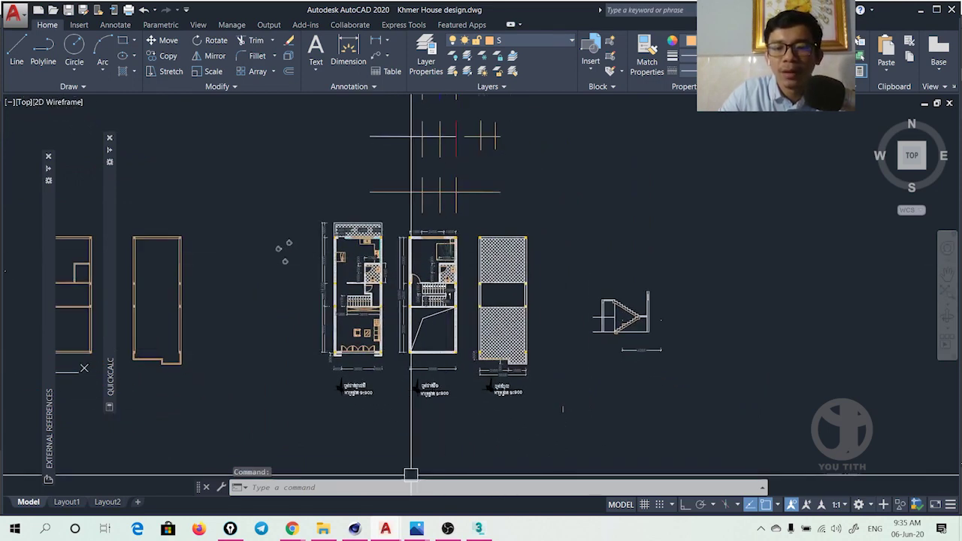
Step: Recheck the aotucad to 3ds max plans, then return to H2.max's Top view in 3ds Max
left_click(454, 470)
middle_click_drag(479, 266, 424, 274)
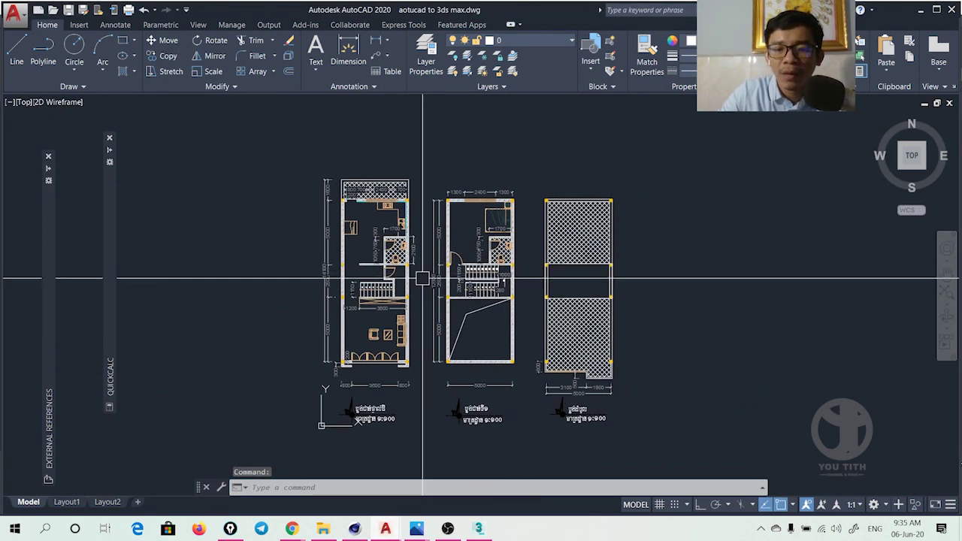
scroll(437, 424, "up", 2)
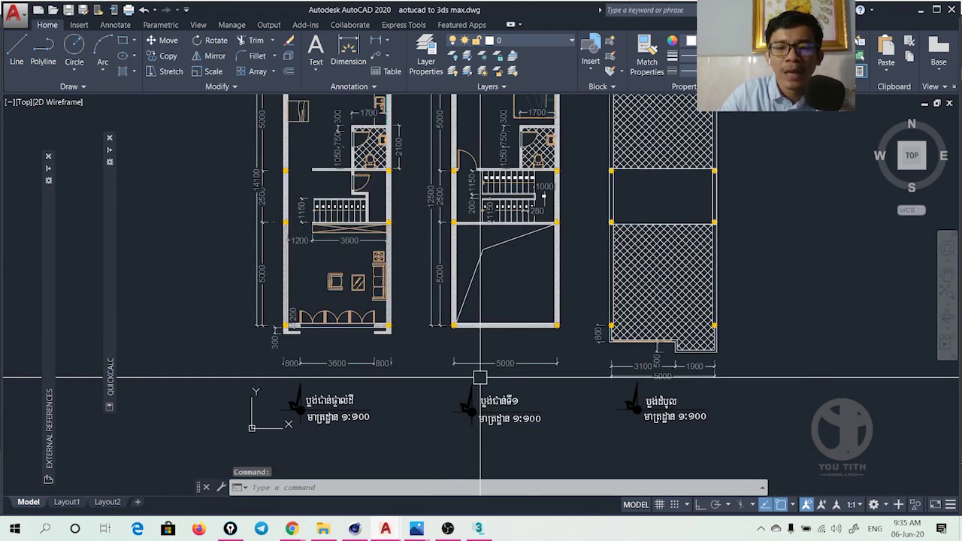
scroll(493, 381, "down", 2)
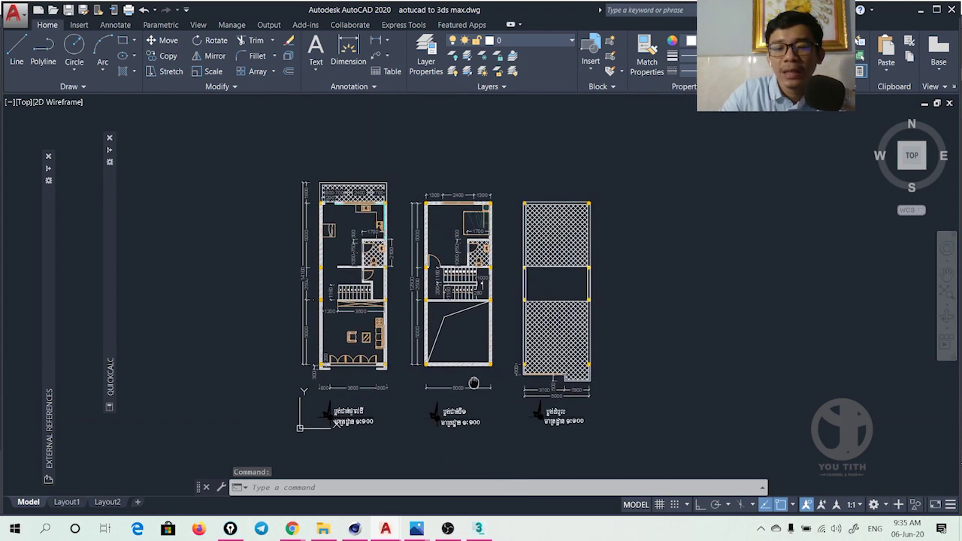
left_click(481, 530)
middle_click_drag(506, 360, 507, 360)
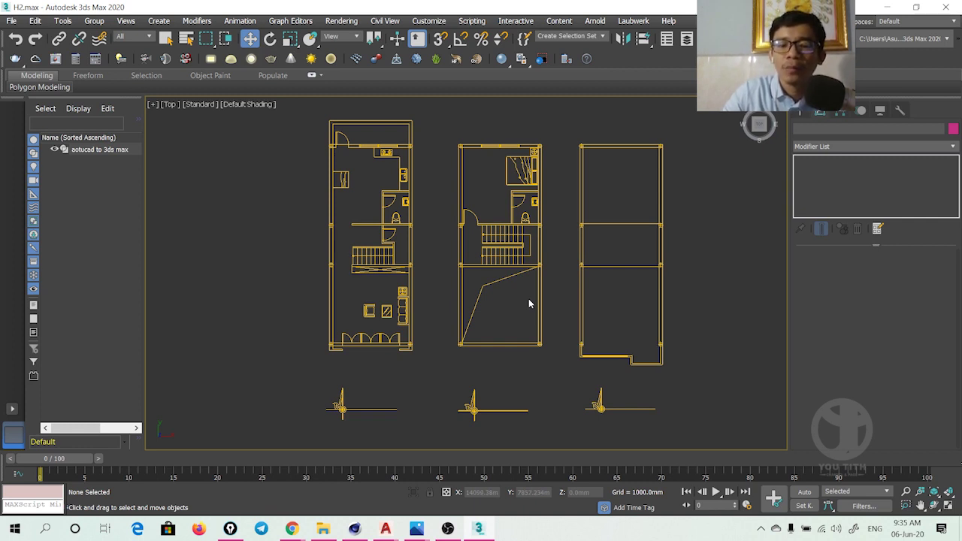
mouse_move(385, 529)
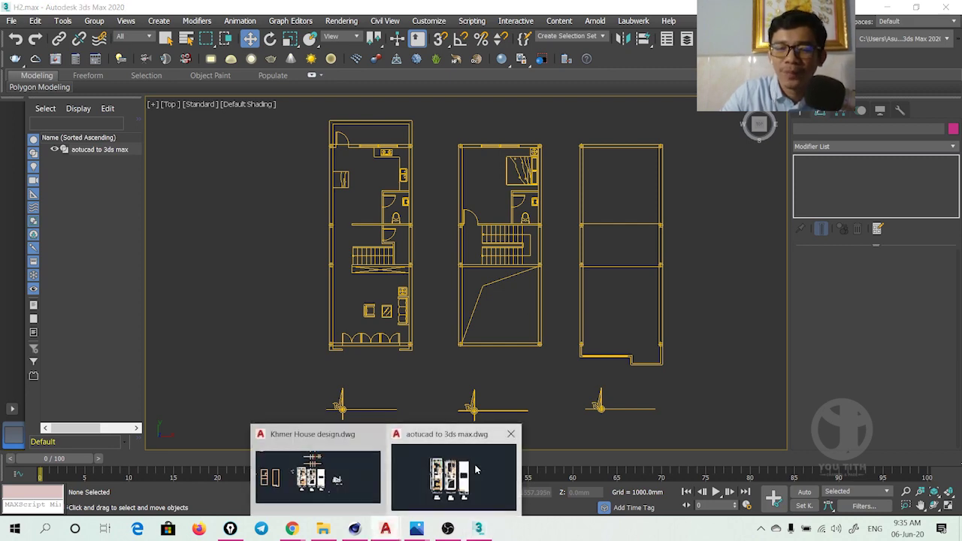
left_click(475, 470)
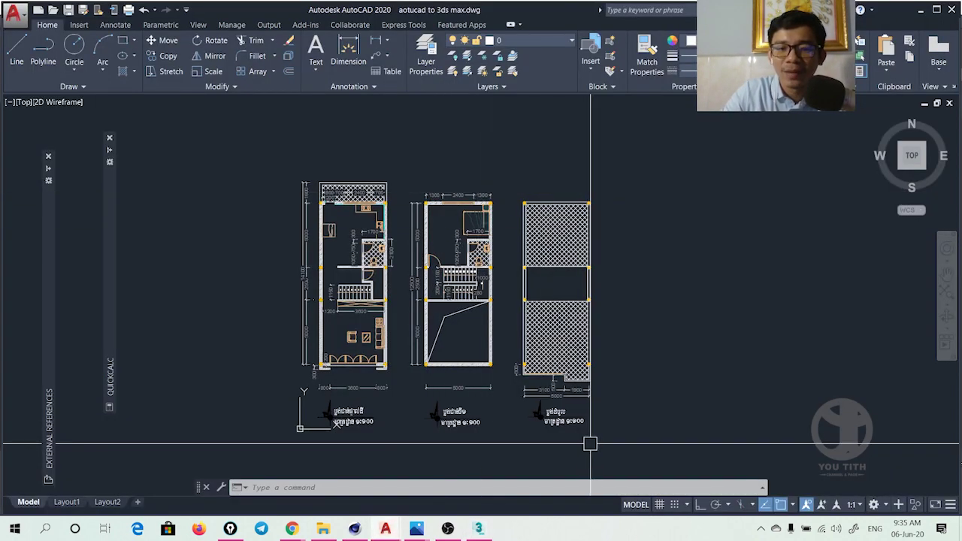
left_click(478, 528)
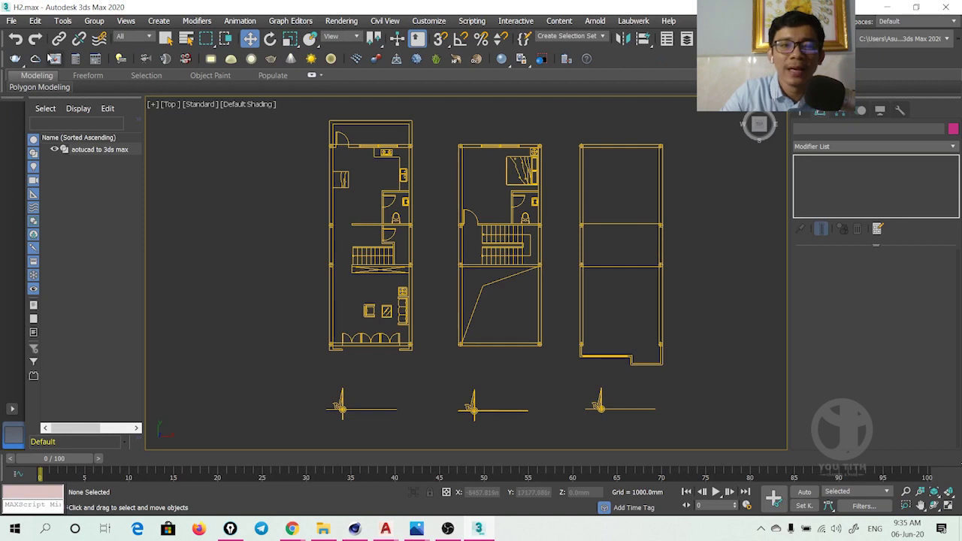
left_click(11, 21)
mouse_move(27, 181)
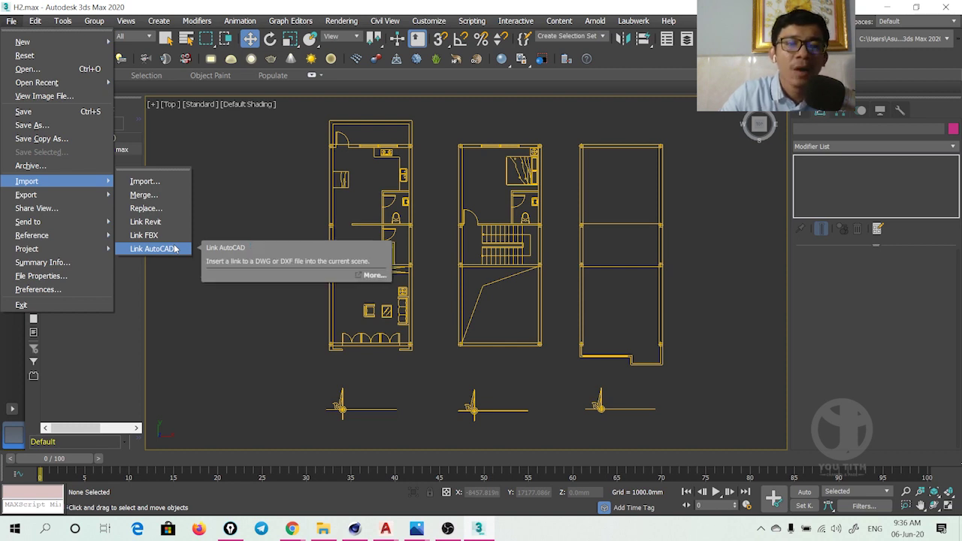
left_click(273, 190)
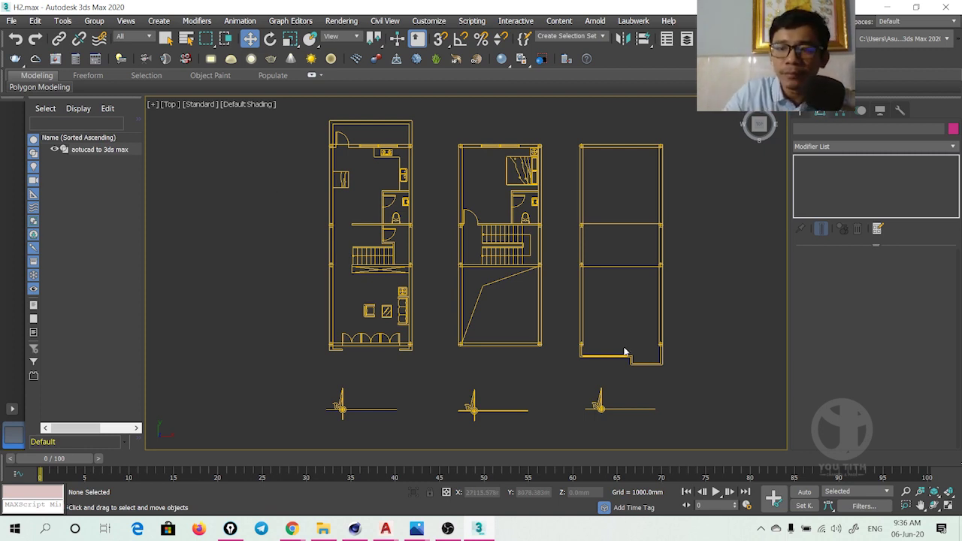
middle_click_drag(625, 338, 610, 337)
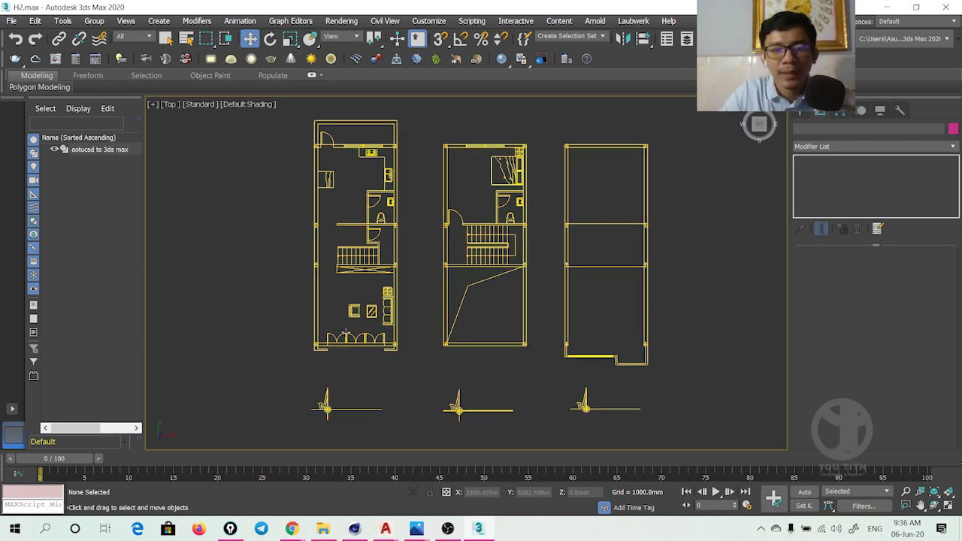
Step: Zoom in on a wall corner and start the Rectangle spline tool with vertex snapping on
scroll(324, 351, "up", 5)
scroll(324, 351, "up", 8)
scroll(325, 337, "up", 1)
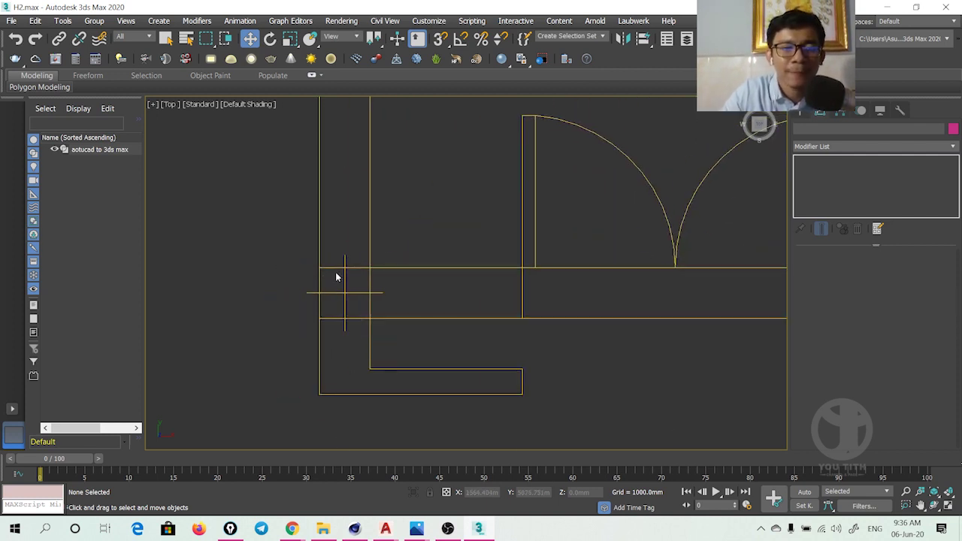
left_click(802, 112)
left_click(814, 127)
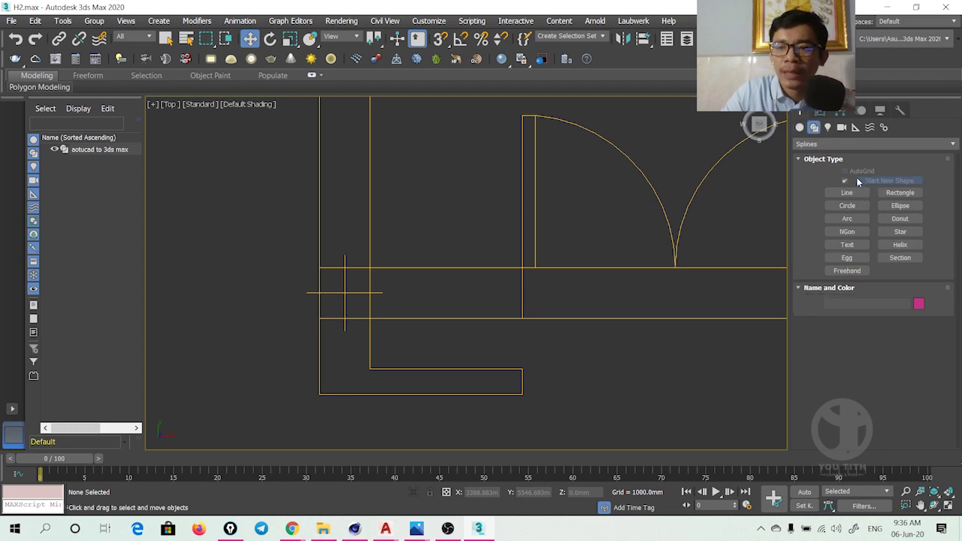
left_click(898, 193)
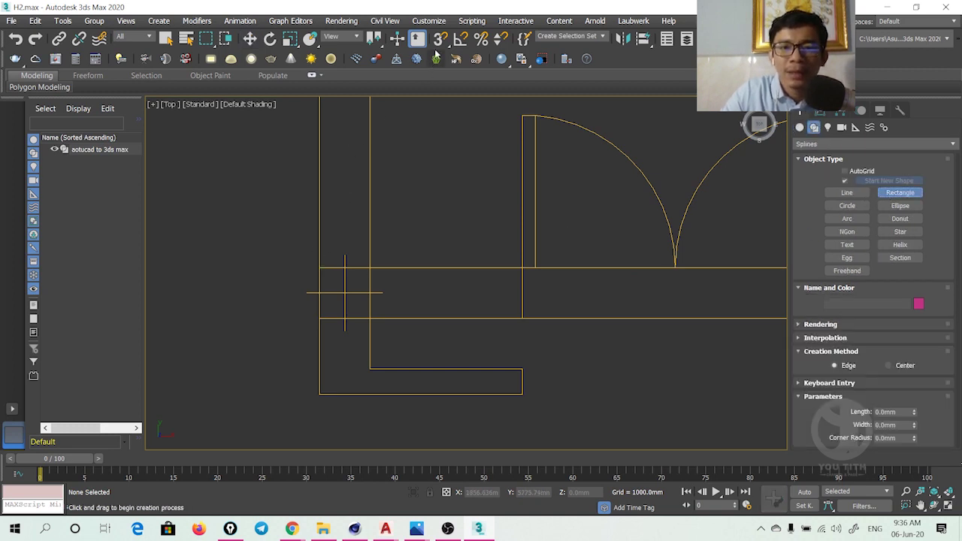
key("s")
Step: Draw a trial 200 × 200 mm rectangle at the corner, undo it, and zoom back out
left_click_drag(320, 268, 370, 317)
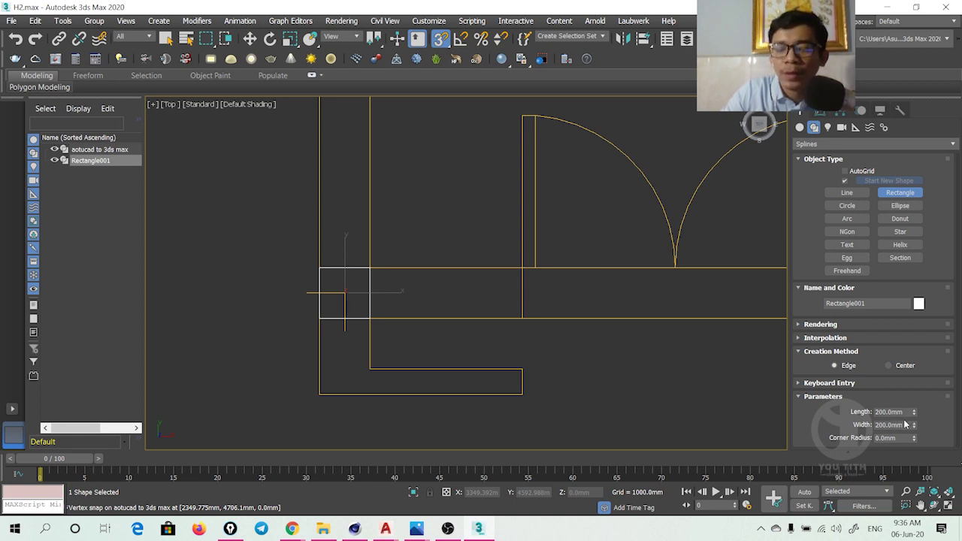
key("ctrl+z")
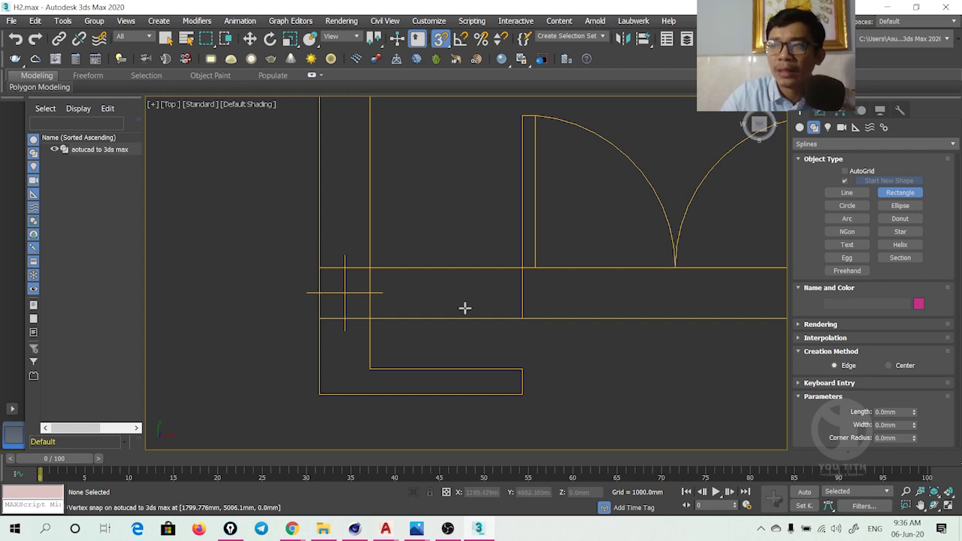
scroll(481, 270, "down", 3)
scroll(501, 258, "down", 3)
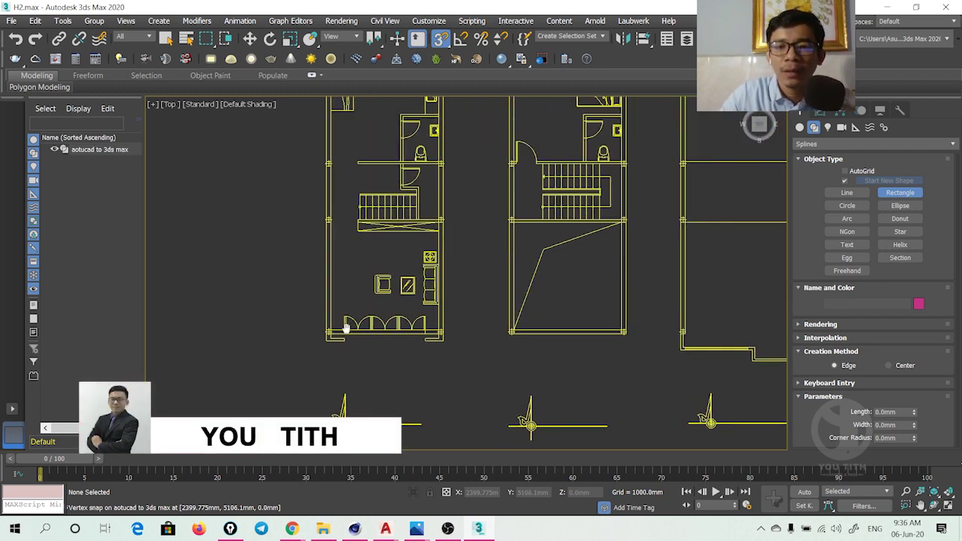
scroll(451, 293, "down", 2)
middle_click_drag(428, 309, 417, 317)
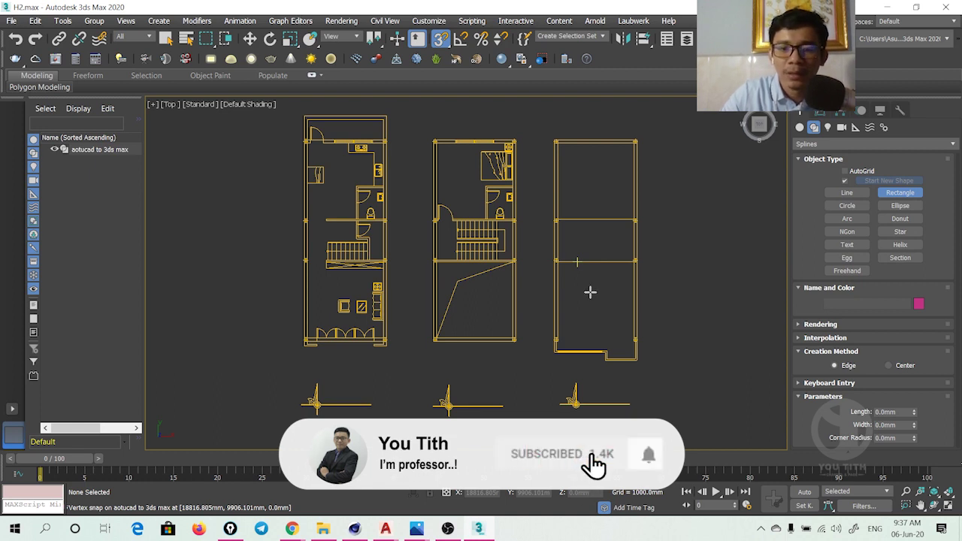
mouse_move(417, 529)
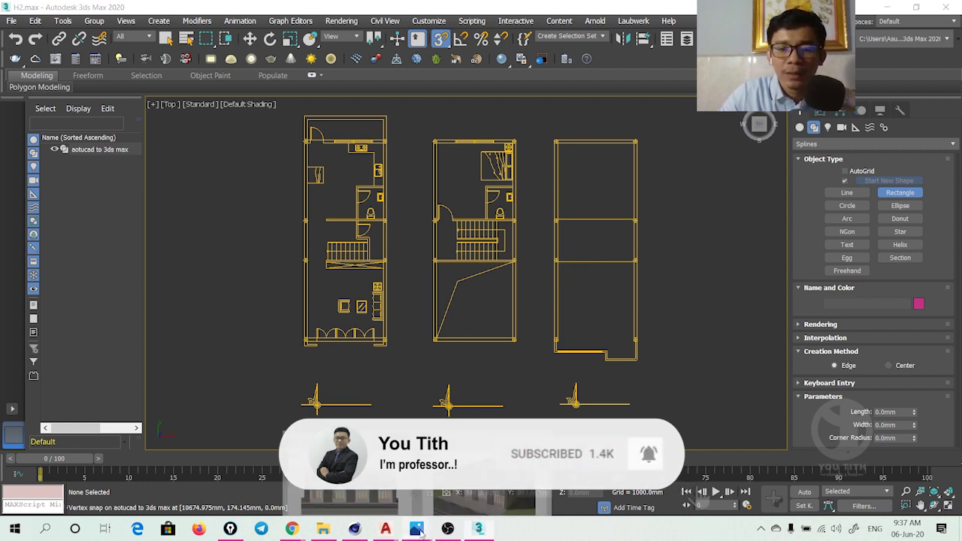
Step: Bring Photos forward and display the aerial row-house render A.png
left_click(367, 489)
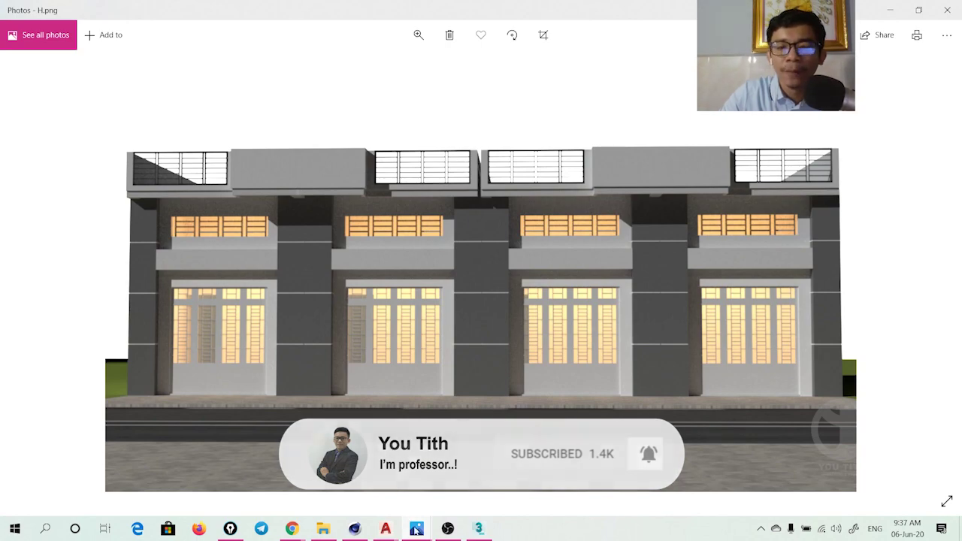
mouse_move(416, 528)
left_click(483, 485)
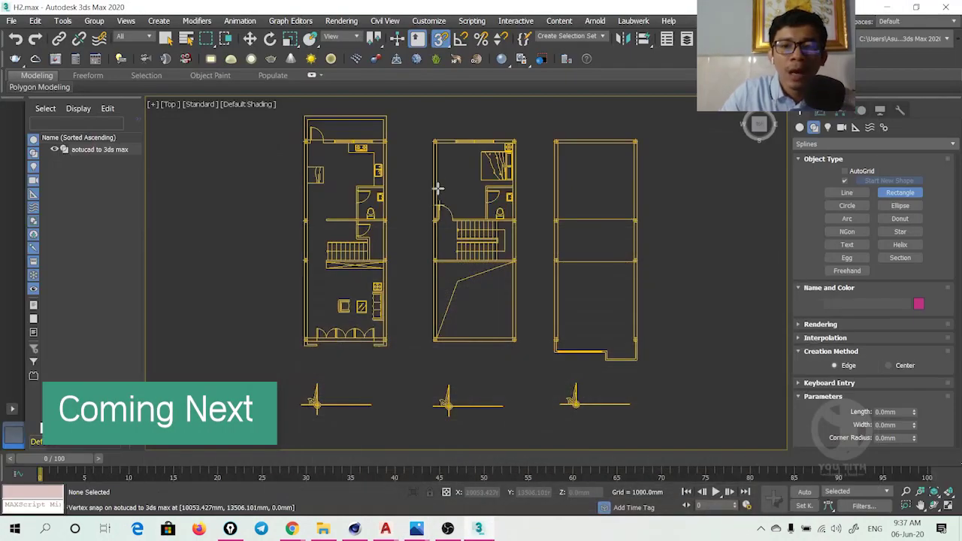
left_click(416, 529)
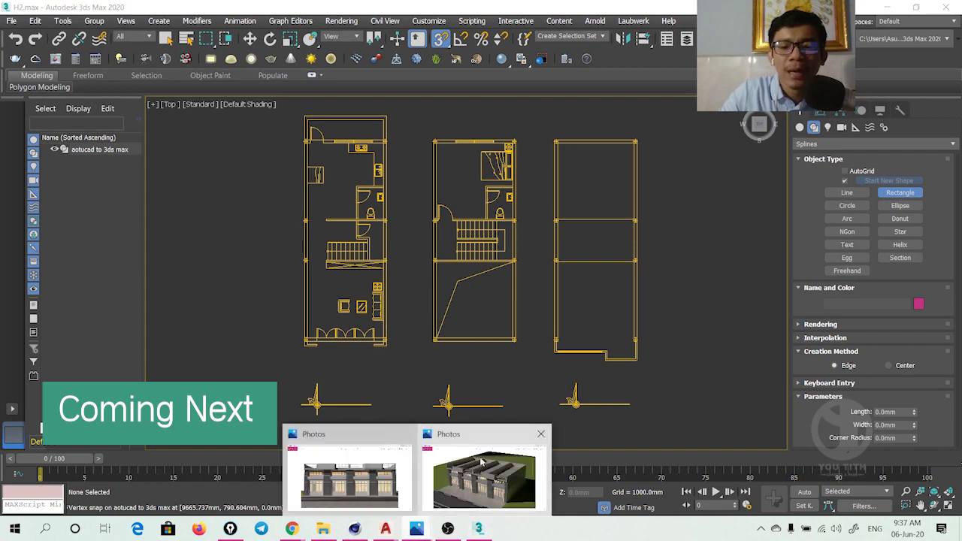
left_click(481, 462)
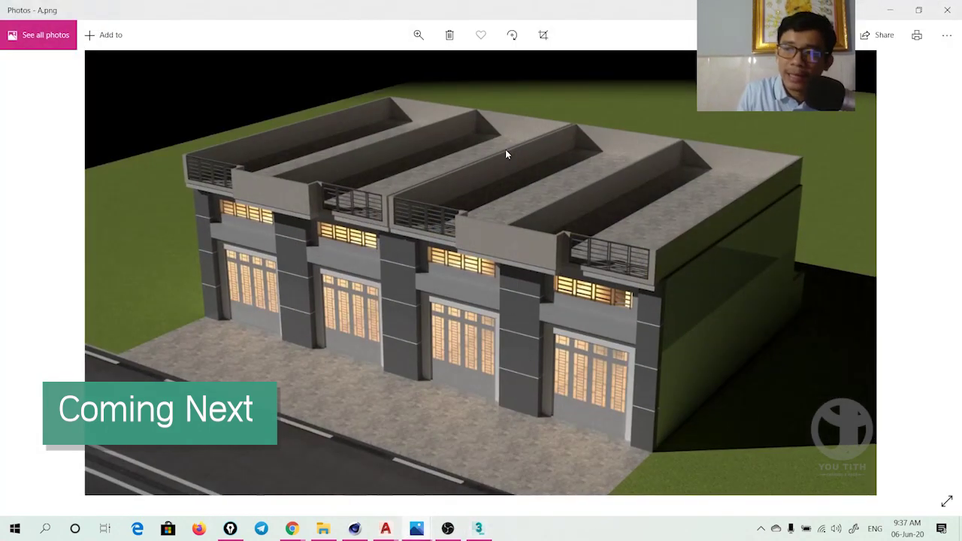